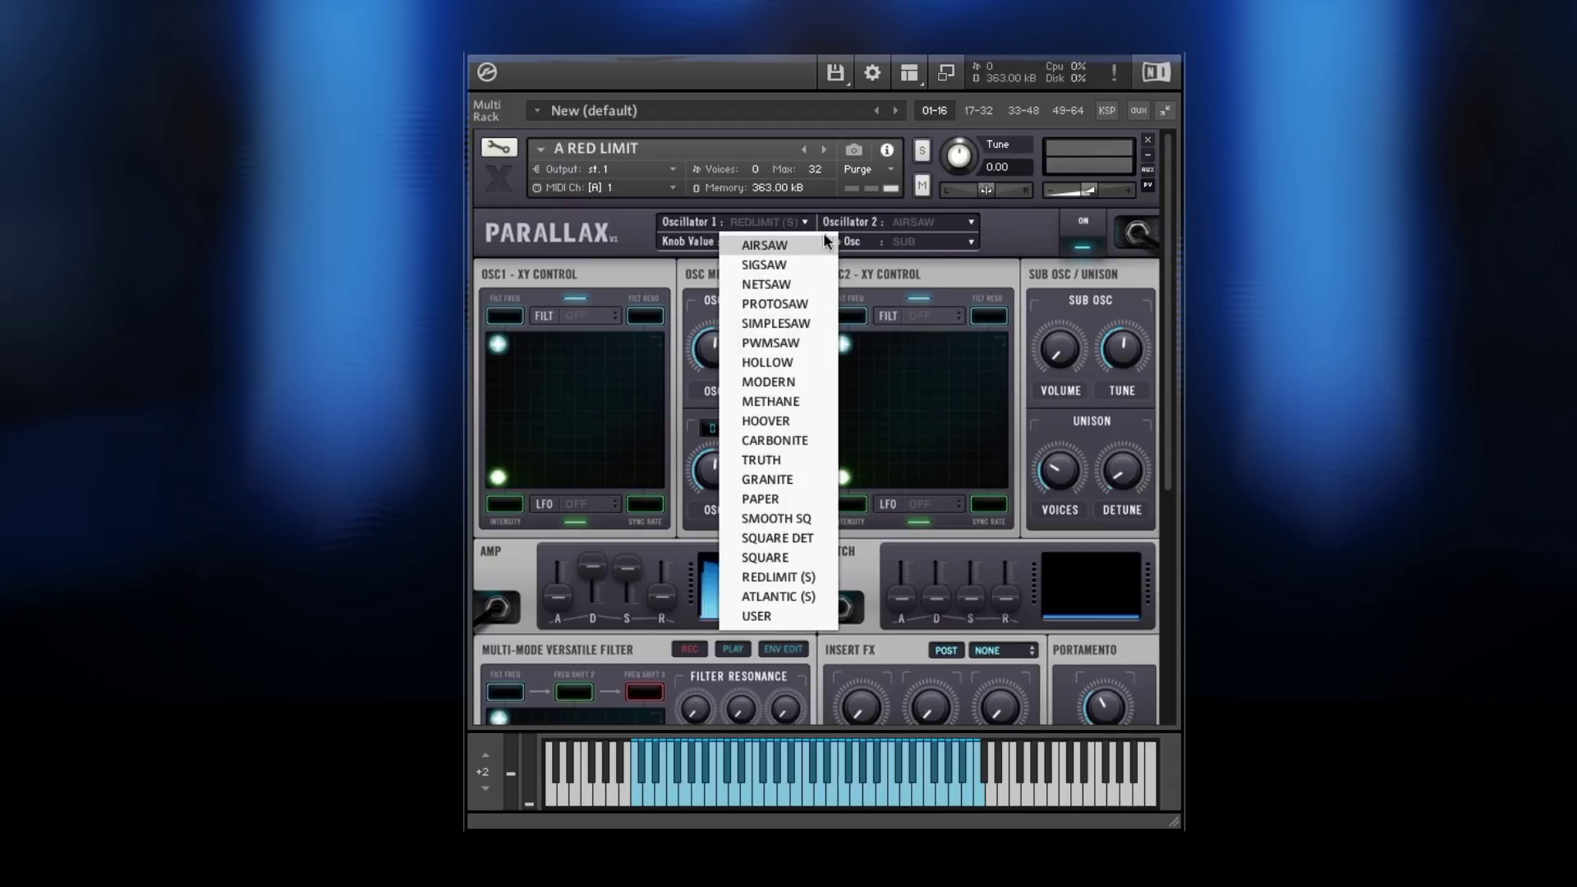
Step: Look through the waveforms available for Oscillator 2 and the sub oscillator
left_click(918, 234)
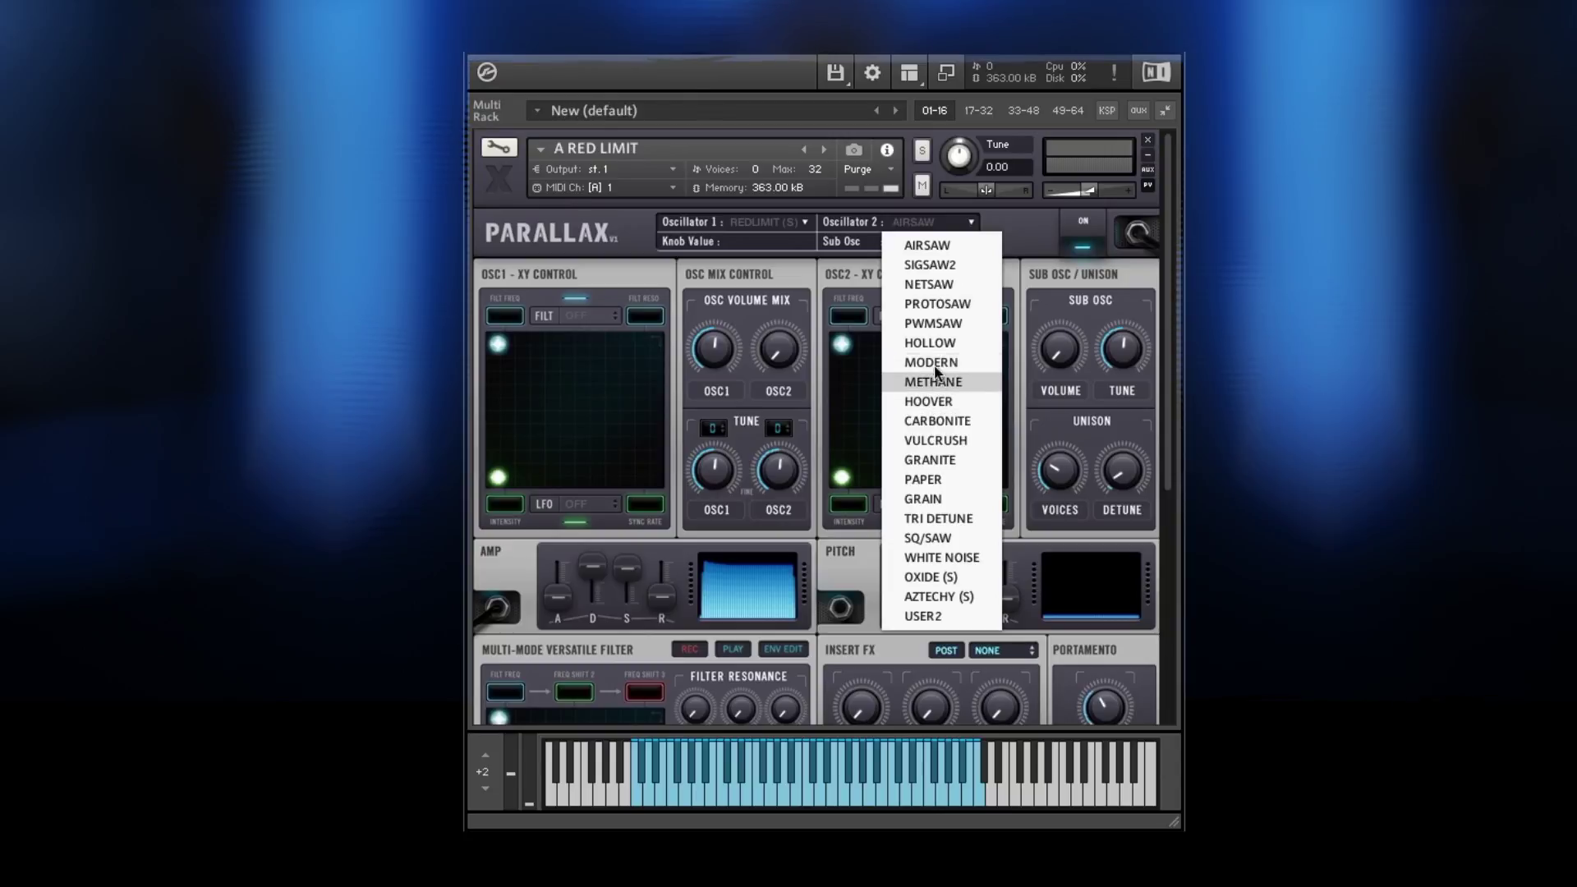
left_click(1019, 227)
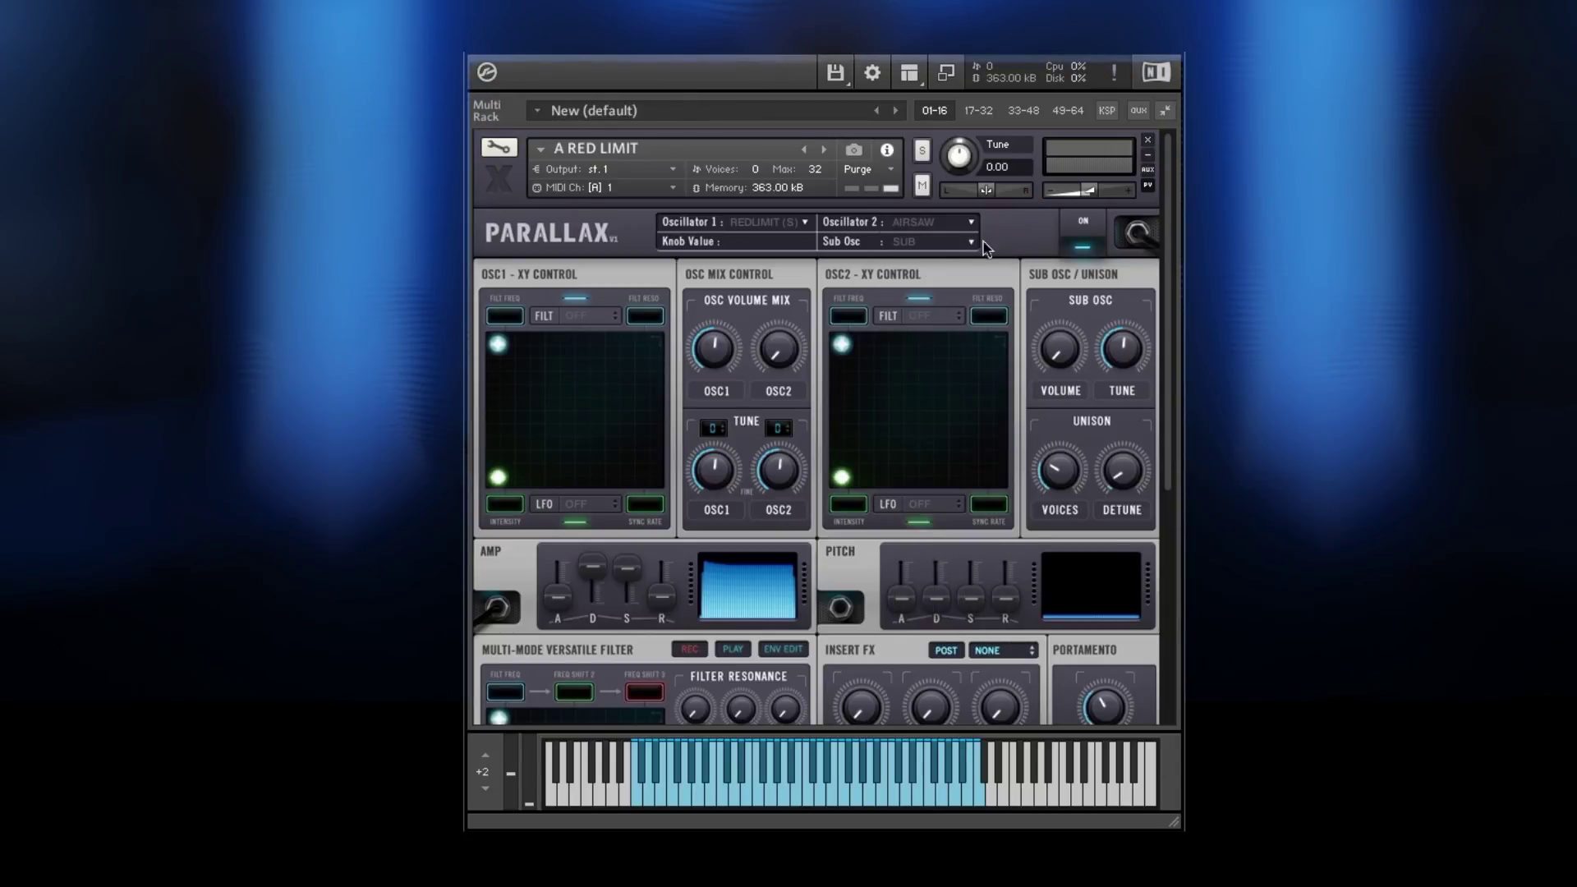
left_click(967, 243)
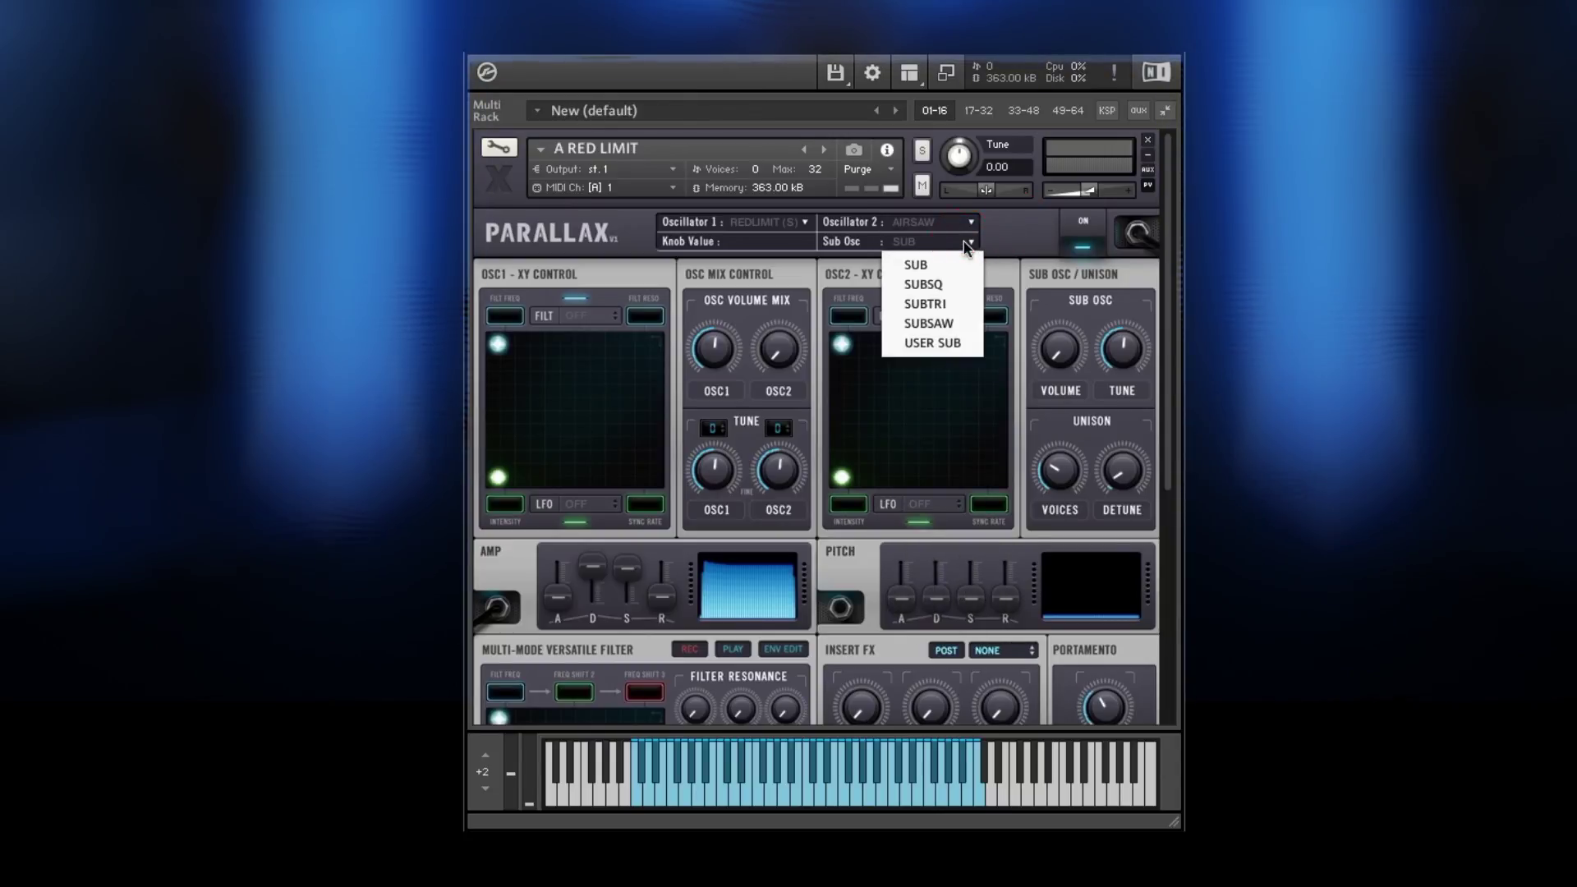
left_click(1010, 234)
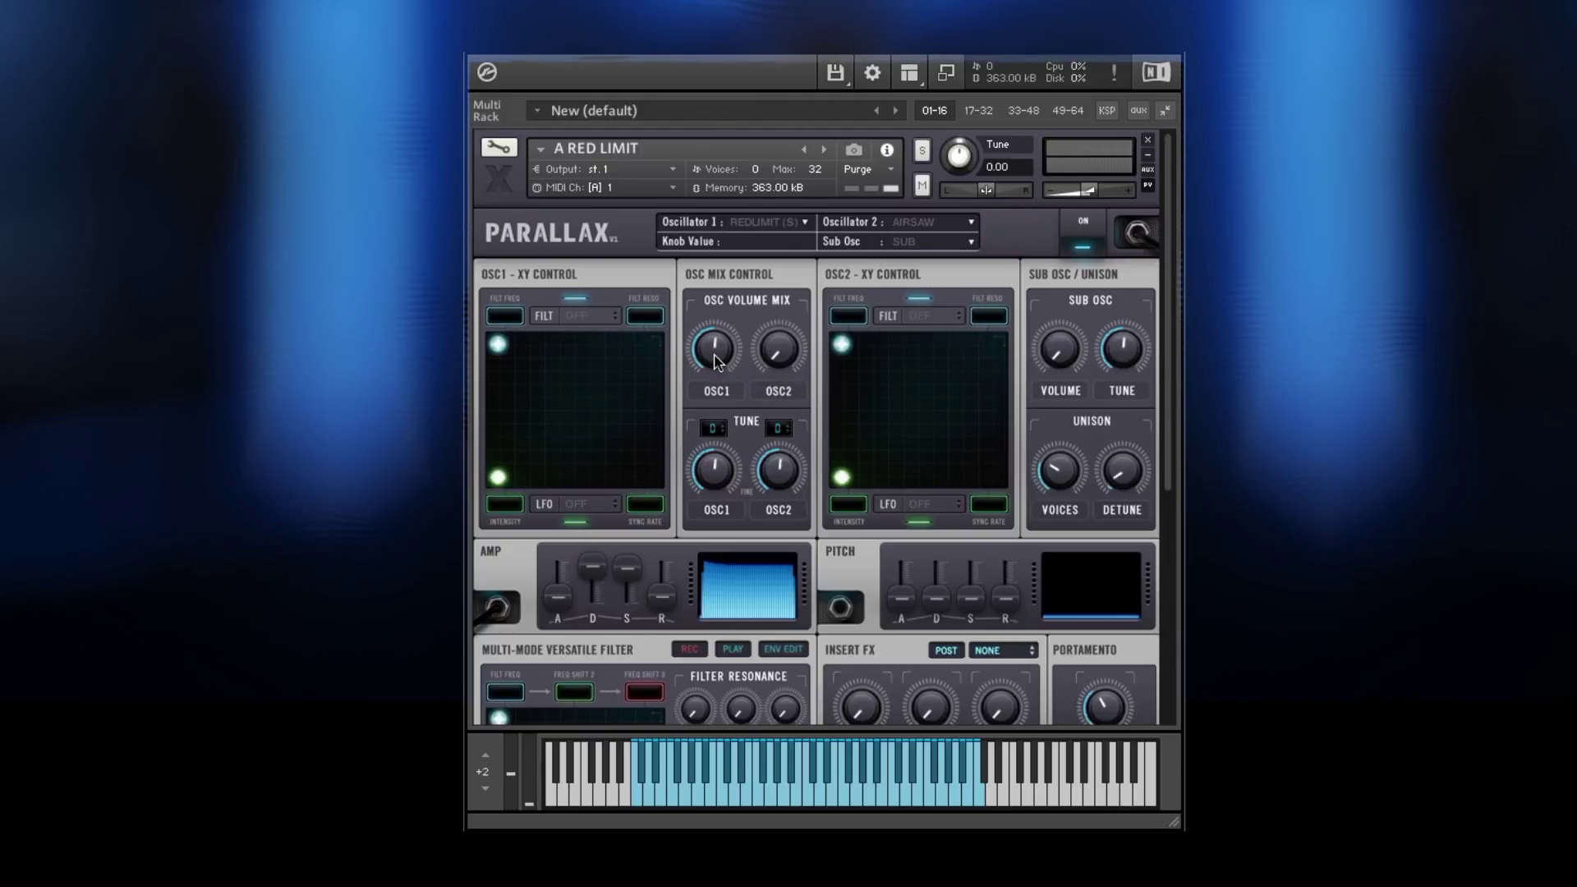
Step: Lower the OSC1 volume slightly and raise the sub oscillator's volume
left_click_drag(714, 361, 715, 382)
left_click(1064, 346)
left_click_drag(1074, 304, 1075, 333)
mouse_move(717, 435)
left_mouse_down()
mouse_move(719, 413)
mouse_move(728, 457)
mouse_move(729, 437)
left_mouse_up()
Step: Set the OSC1 filter to LP2 and move its XY point to a 21.8k frequency and 50.0 resonance
left_click(578, 317)
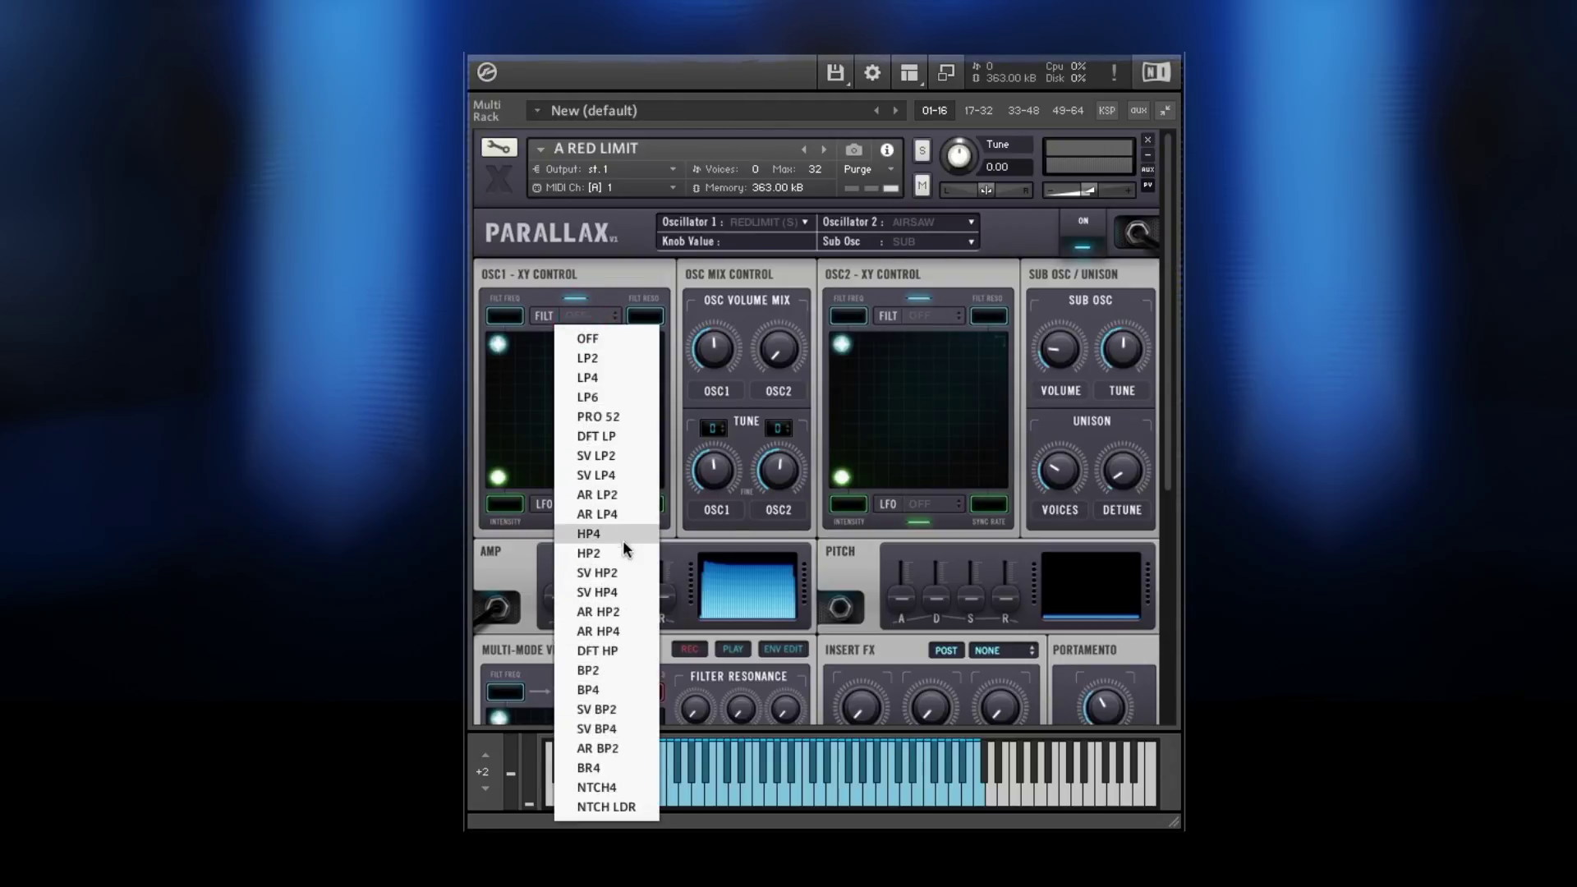
left_click(639, 286)
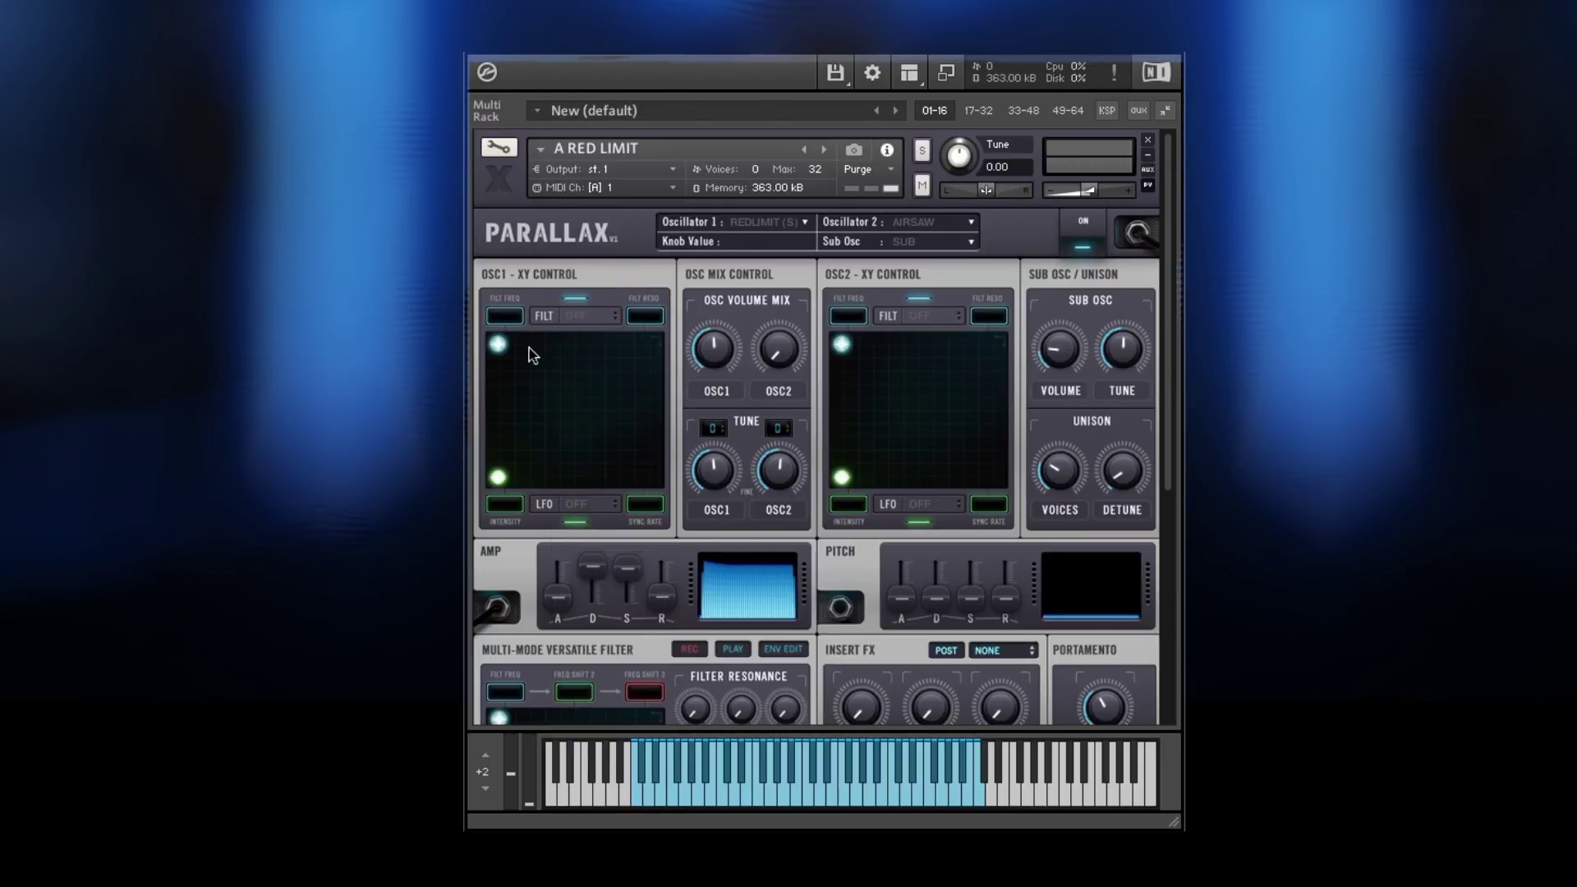
left_click(498, 346)
left_click(575, 316)
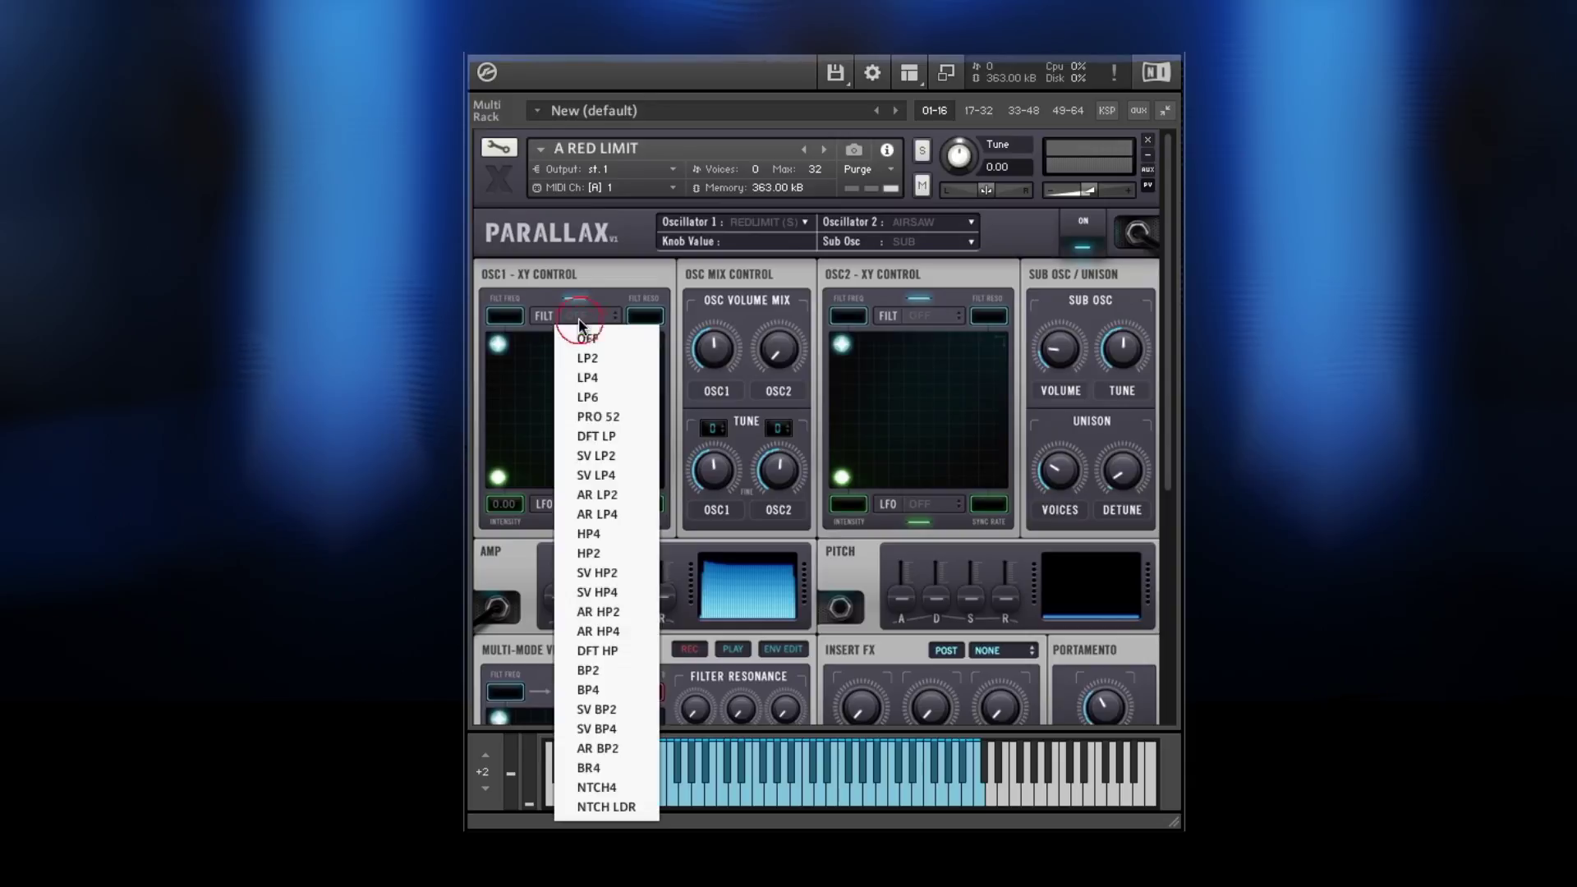
left_click(583, 356)
left_click_drag(498, 346, 667, 328)
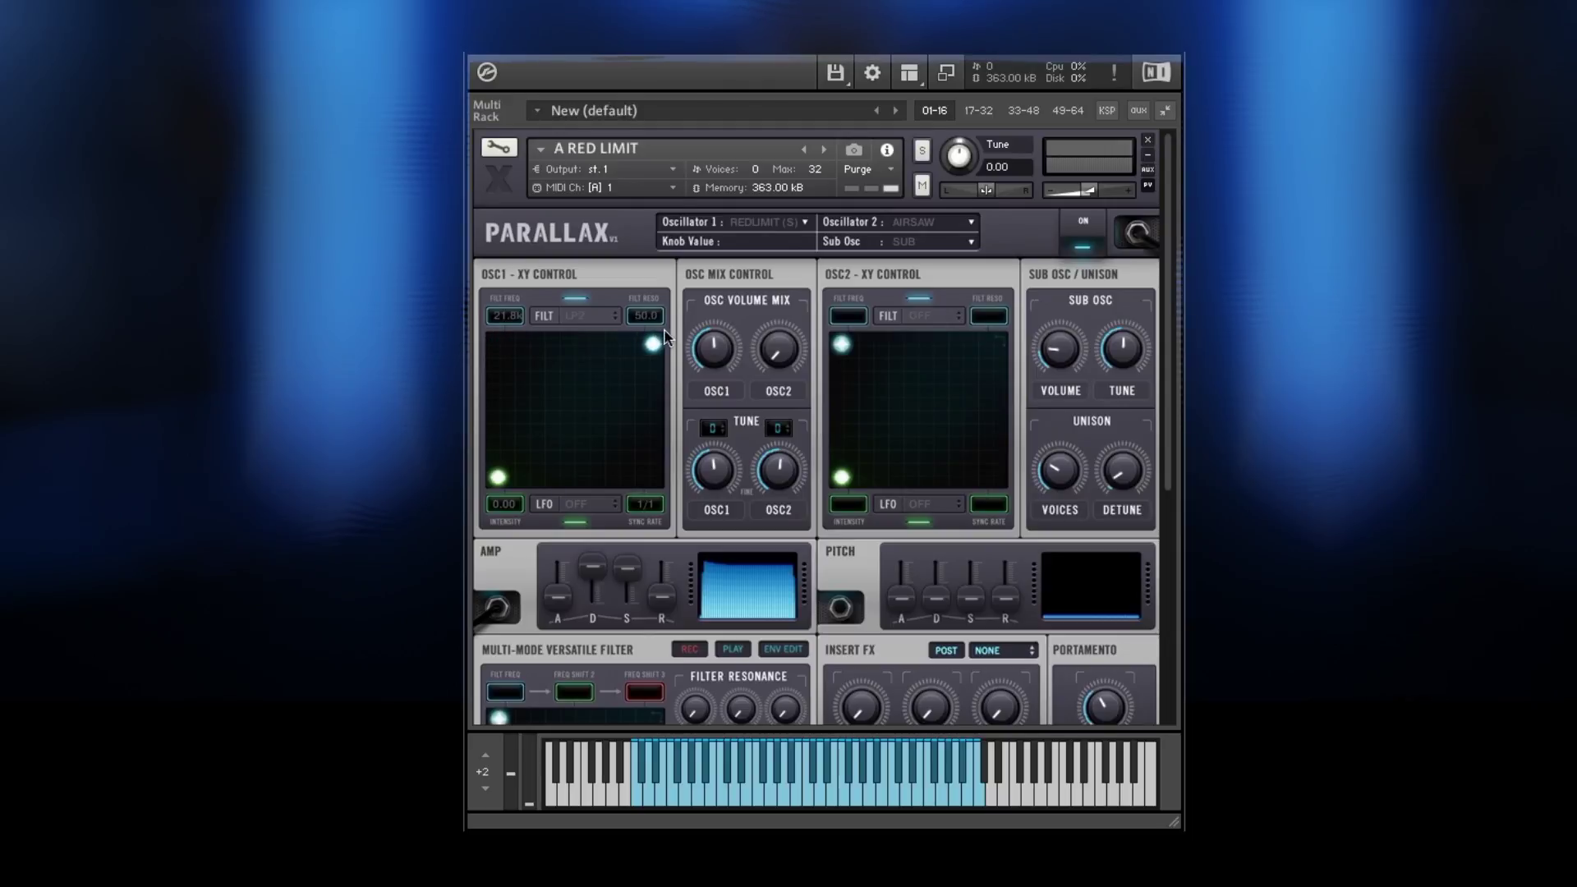
Step: Set the OSC1 LFO to SINE with intensity 100.0 and a sync rate of 1/1
left_click(588, 504)
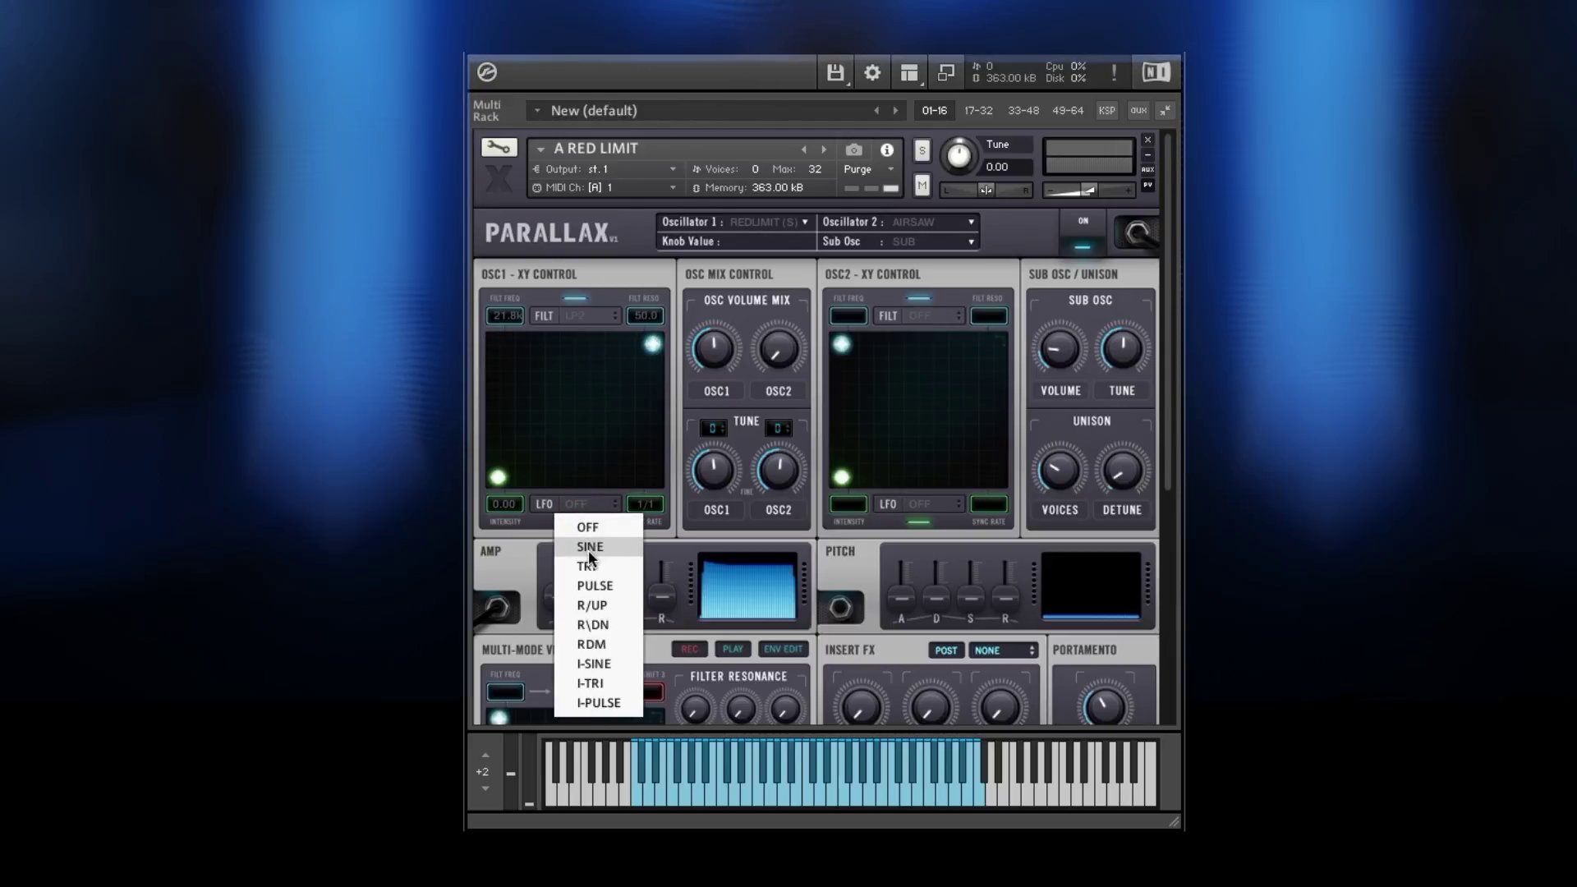
left_click(588, 546)
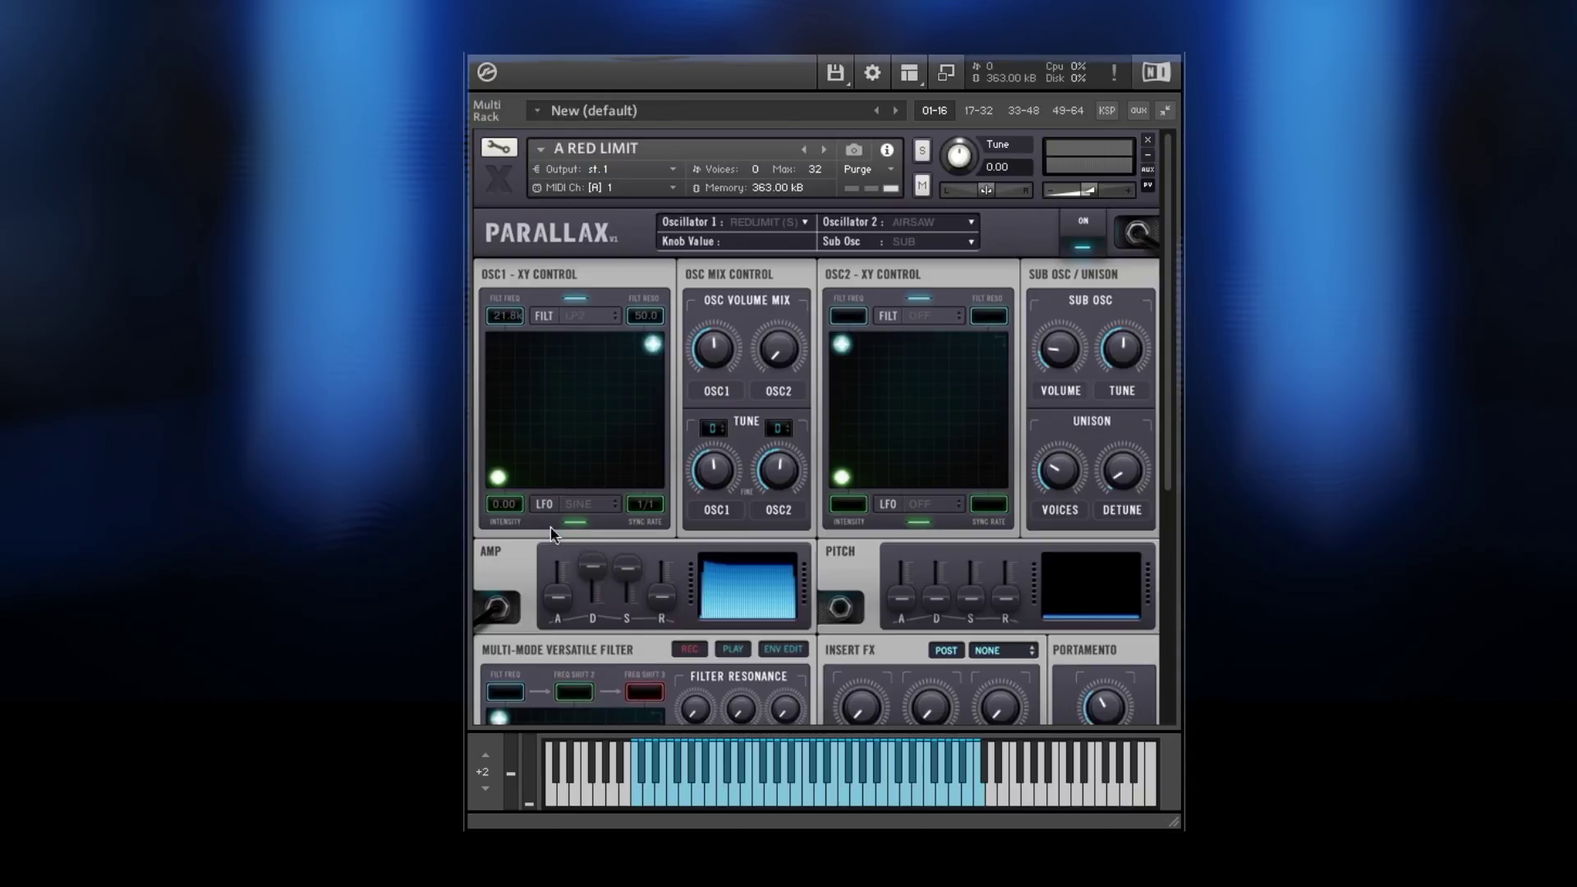
left_click_drag(503, 487, 662, 514)
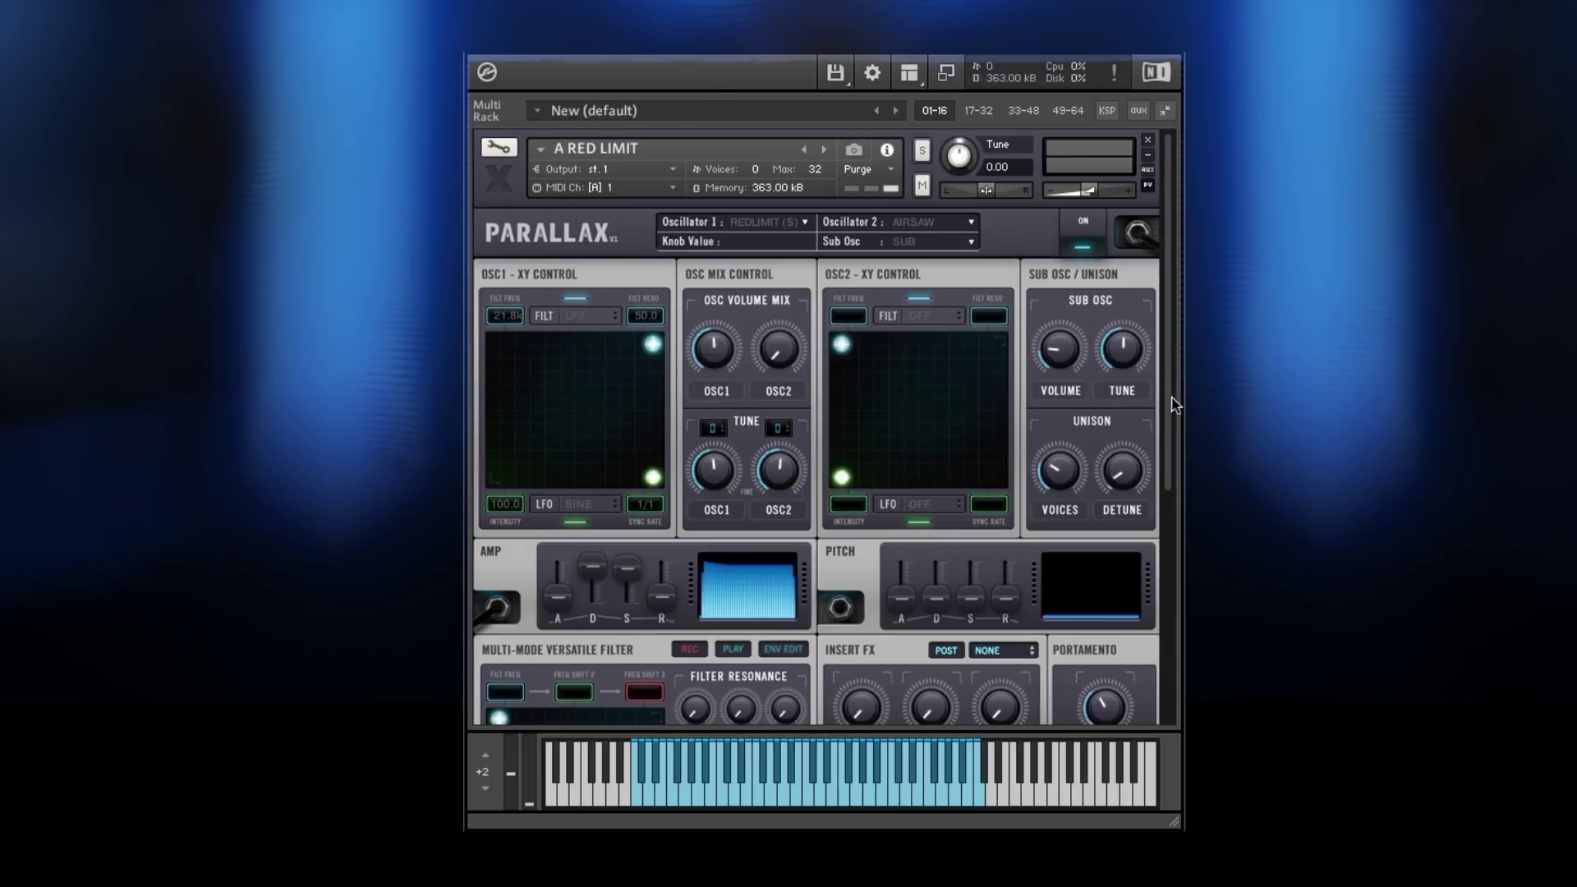
Step: Lower the amp envelope's sustain and raise the pitch envelope's decay and sustain
left_click_drag(1172, 405, 1164, 490)
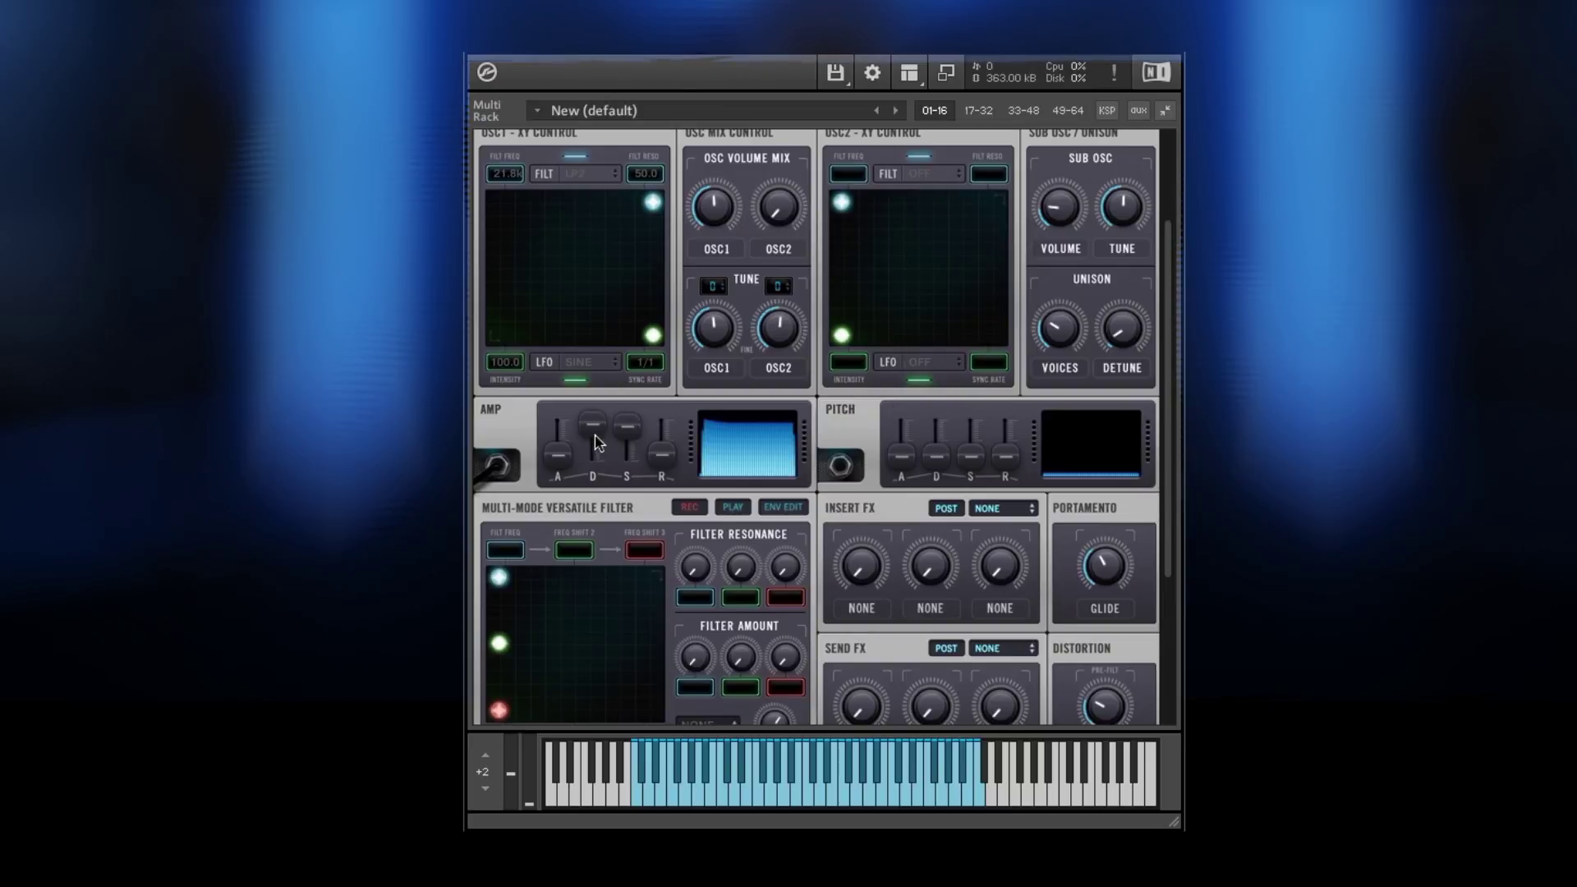
left_click_drag(632, 436, 603, 507)
left_click_drag(558, 454, 557, 483)
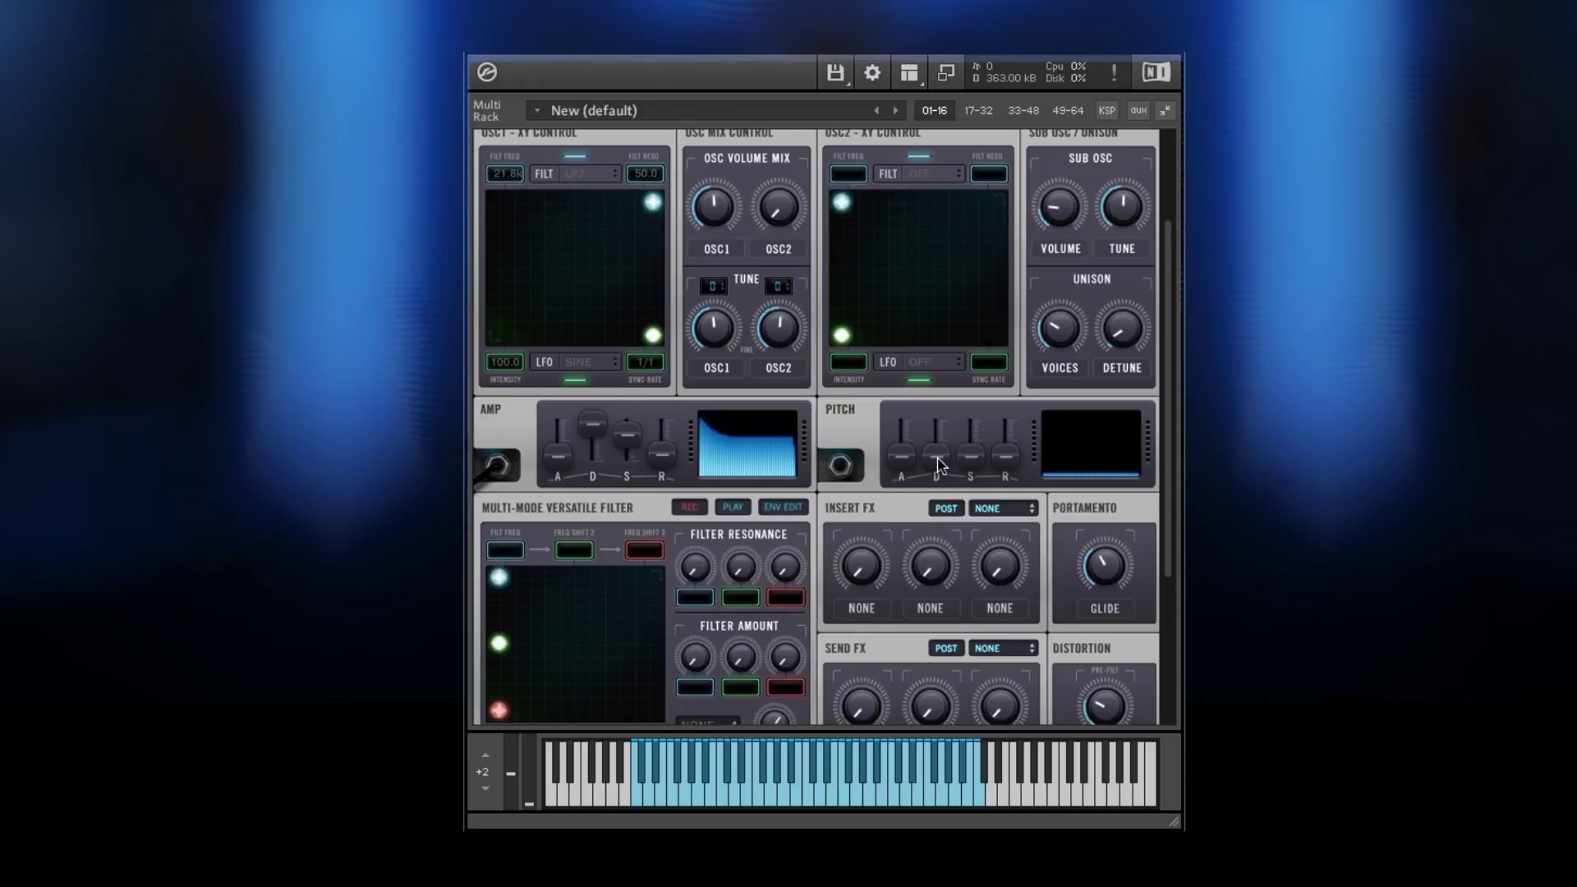
left_click_drag(937, 457, 933, 398)
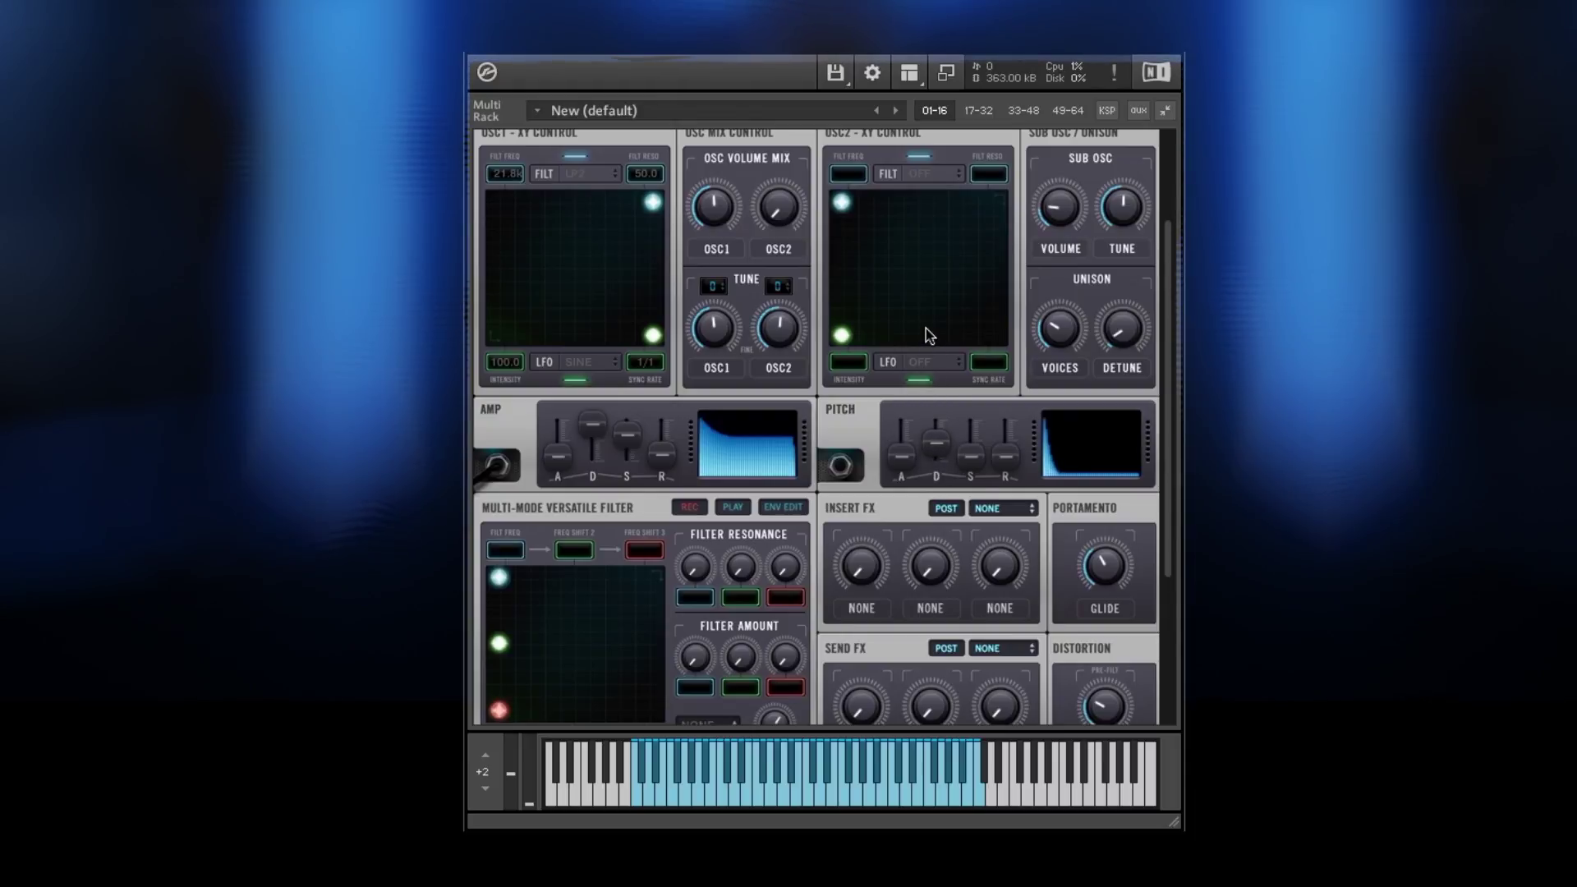
left_click_drag(971, 457, 907, 462)
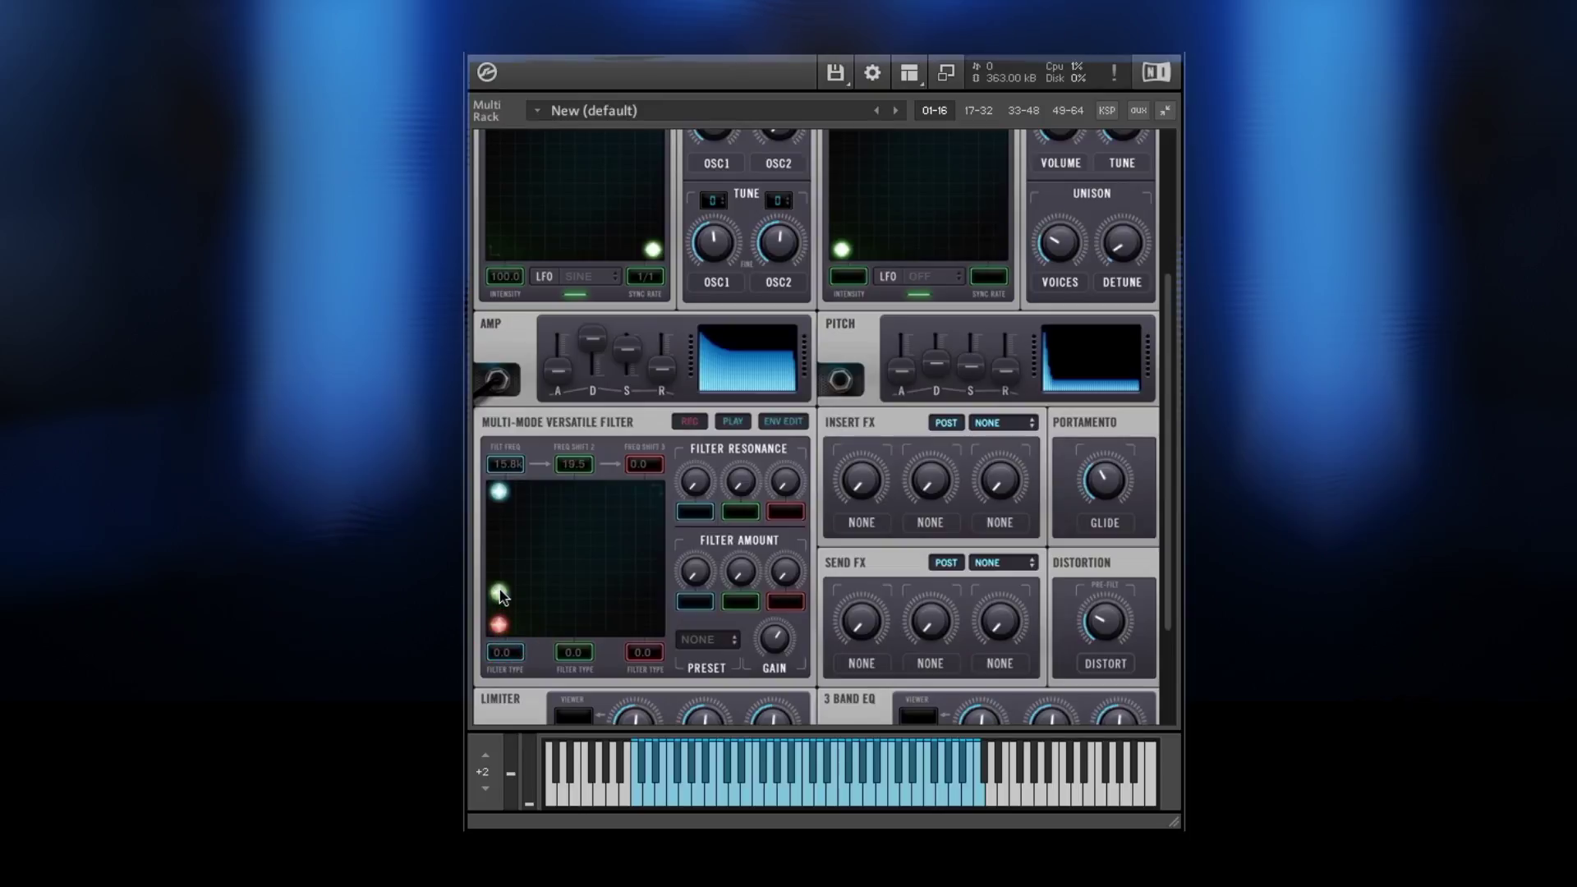
Step: In the multi-mode filter, set frequency shift 2 to 42.9 and move the blue point to frequency 3.9k and filter type 1.0
left_click_drag(500, 604, 499, 567)
mouse_move(696, 491)
left_mouse_down()
mouse_move(706, 465)
mouse_move(702, 487)
left_mouse_up()
left_click_drag(499, 495, 573, 515)
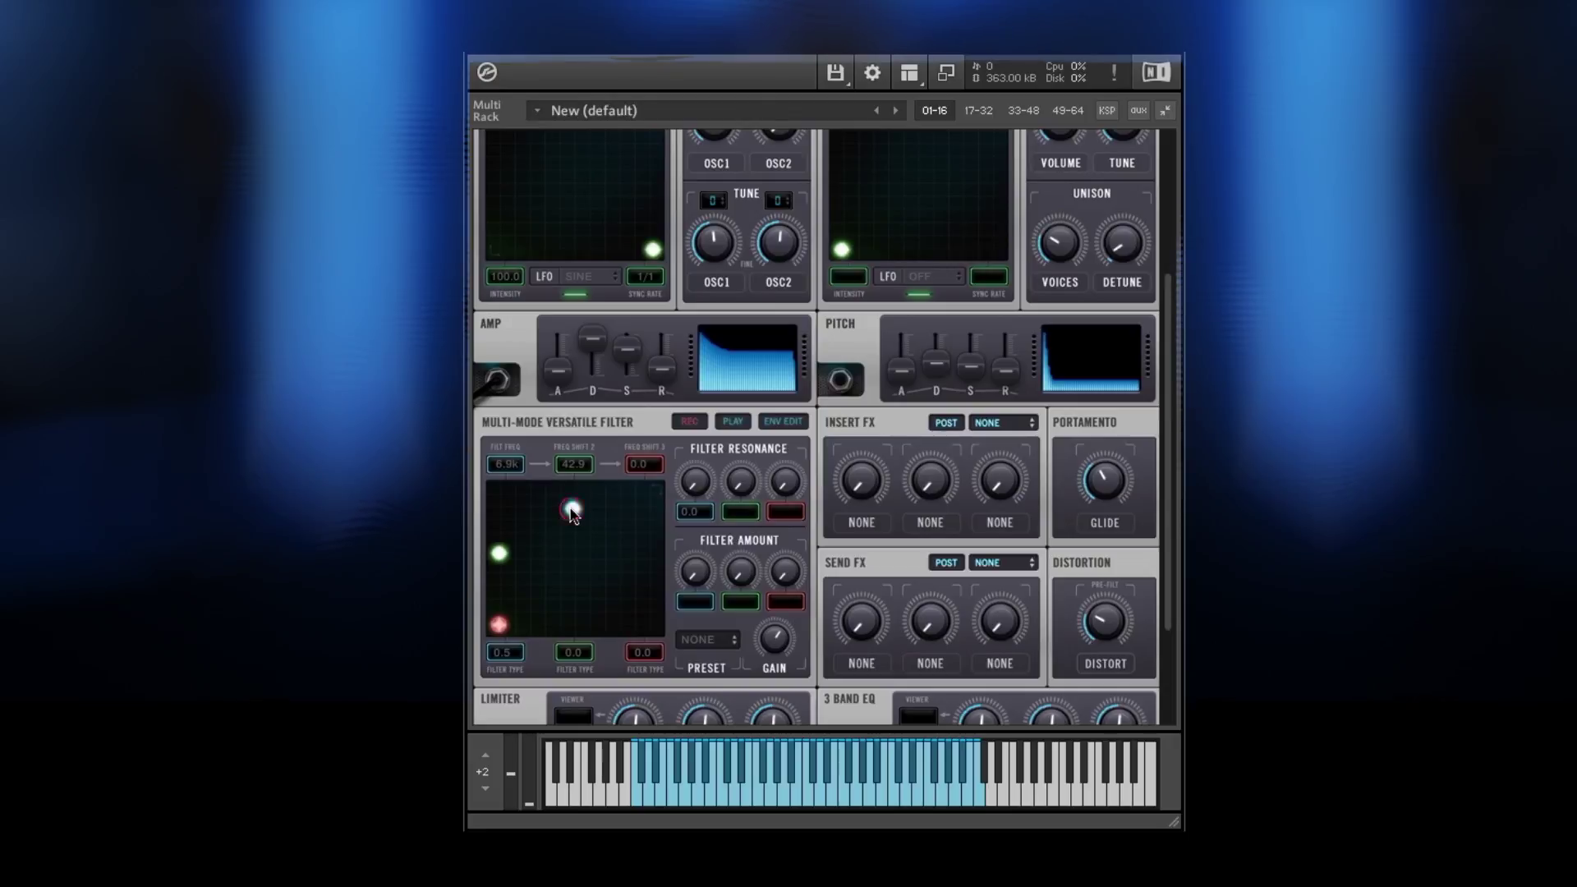
left_click_drag(573, 515, 653, 526)
Step: Set the first filter's amount to 74.4 and resonance to 65.9, and nudge frequency shift 2 to 43.6
left_click_drag(706, 577, 702, 446)
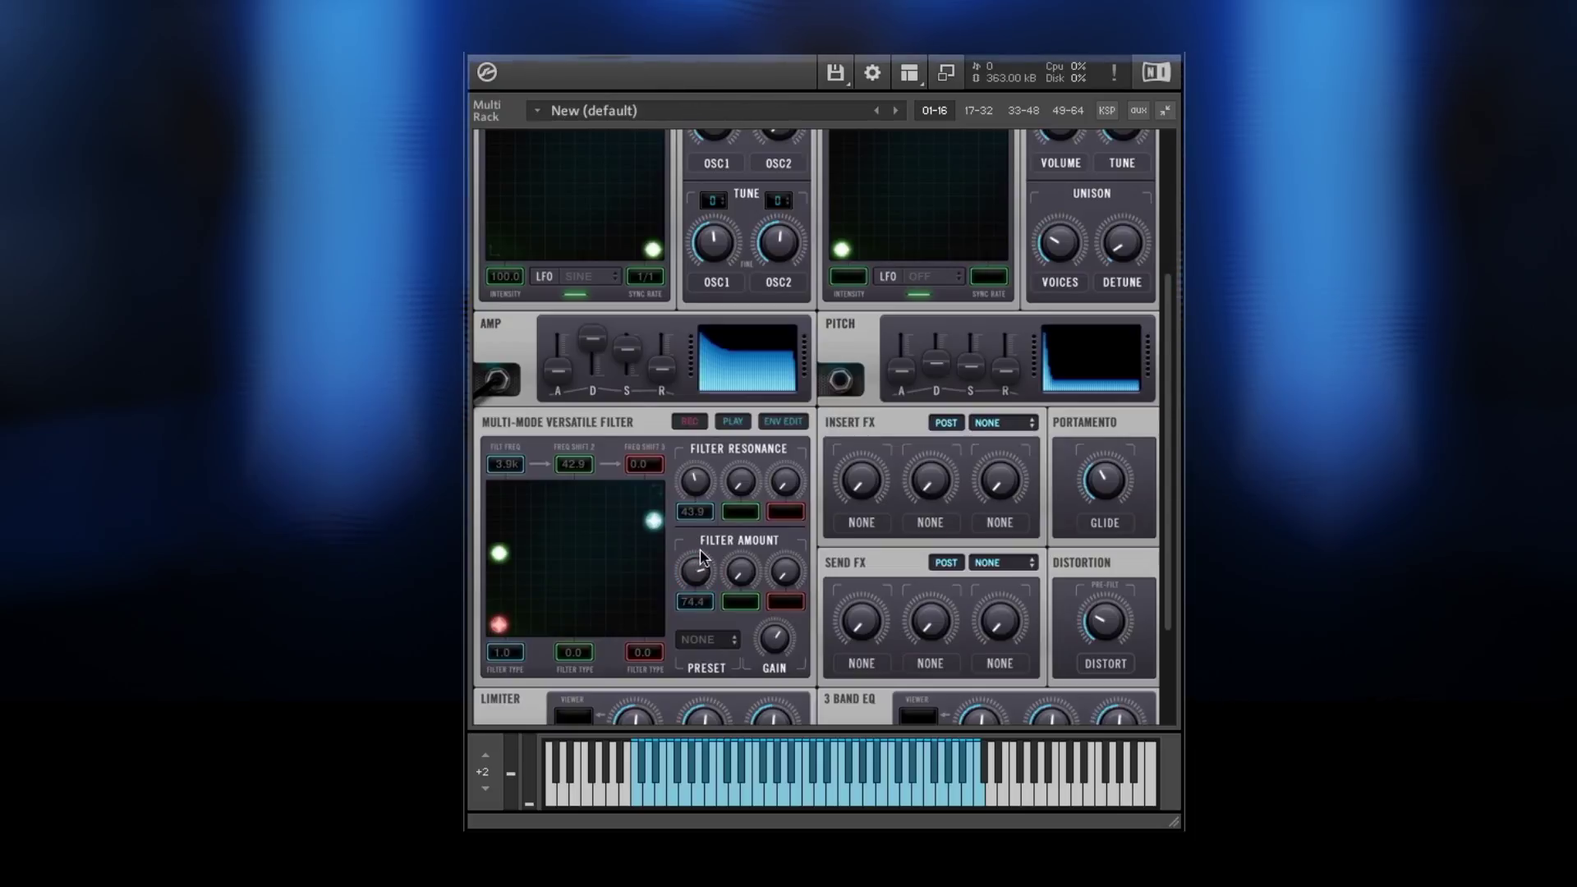
mouse_move(696, 489)
left_mouse_down()
mouse_move(697, 451)
mouse_move(699, 476)
left_mouse_up()
mouse_move(499, 554)
left_mouse_down()
mouse_move(502, 585)
mouse_move(503, 564)
mouse_move(562, 567)
mouse_move(500, 567)
left_mouse_up()
mouse_move(499, 626)
left_mouse_down()
mouse_move(500, 595)
mouse_move(576, 594)
mouse_move(493, 591)
mouse_move(487, 627)
left_mouse_up()
Step: Record a movement of the blue filter point into the X and Y axis envelopes, ending at frequency 244.2 and type 0.6
left_click(785, 422)
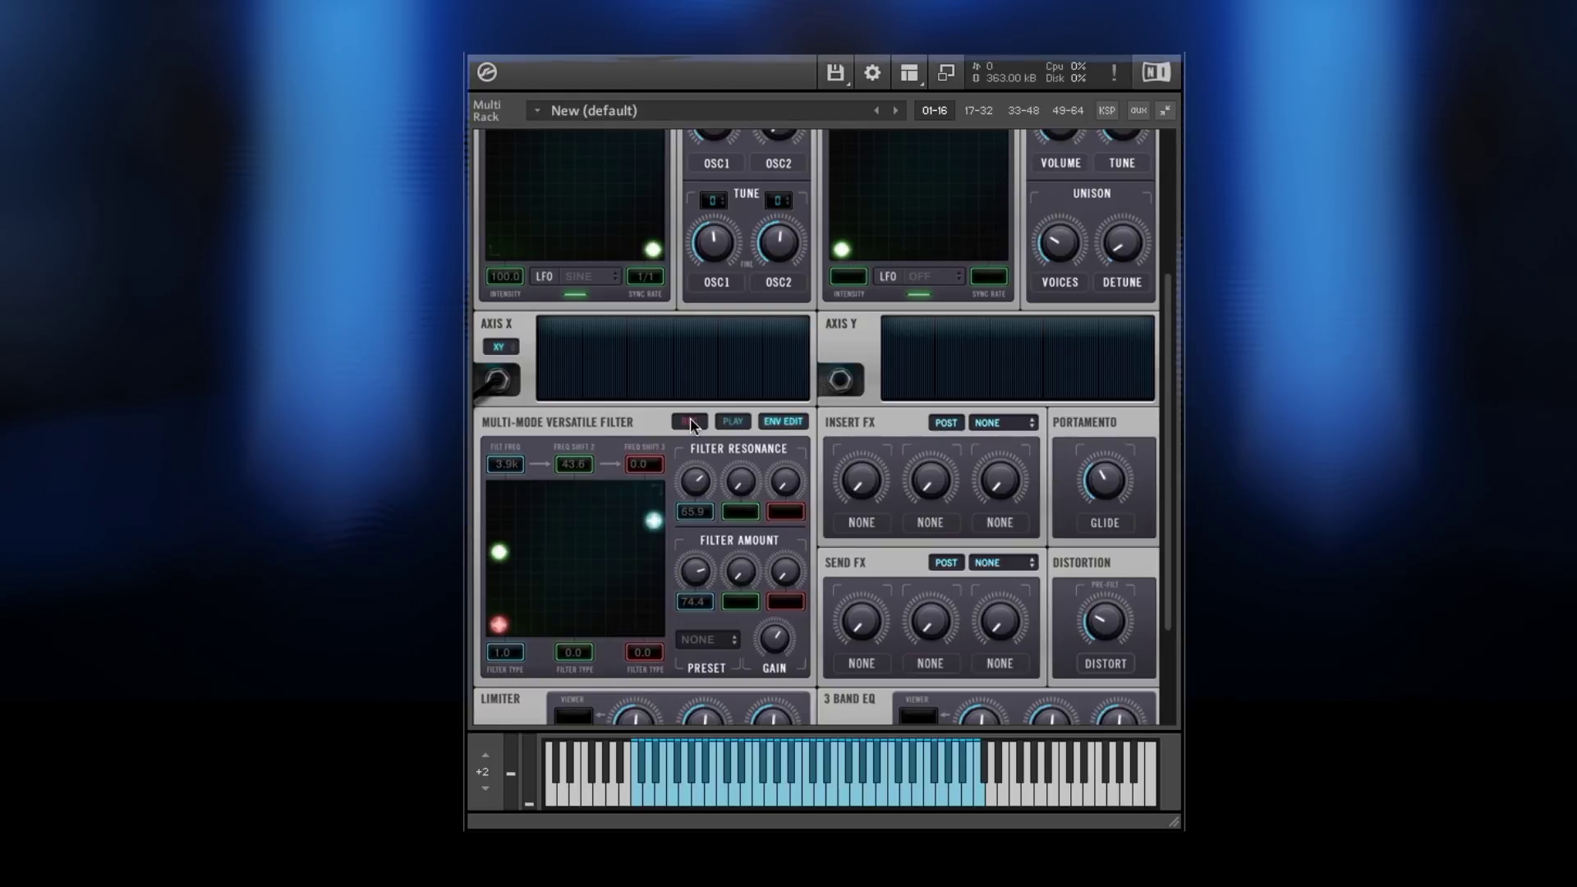
left_click(690, 422)
mouse_move(654, 521)
left_mouse_down()
mouse_move(563, 577)
mouse_move(546, 561)
mouse_move(613, 539)
mouse_move(606, 597)
mouse_move(575, 575)
mouse_move(632, 543)
mouse_move(637, 593)
mouse_move(589, 577)
left_mouse_up()
left_click(772, 423)
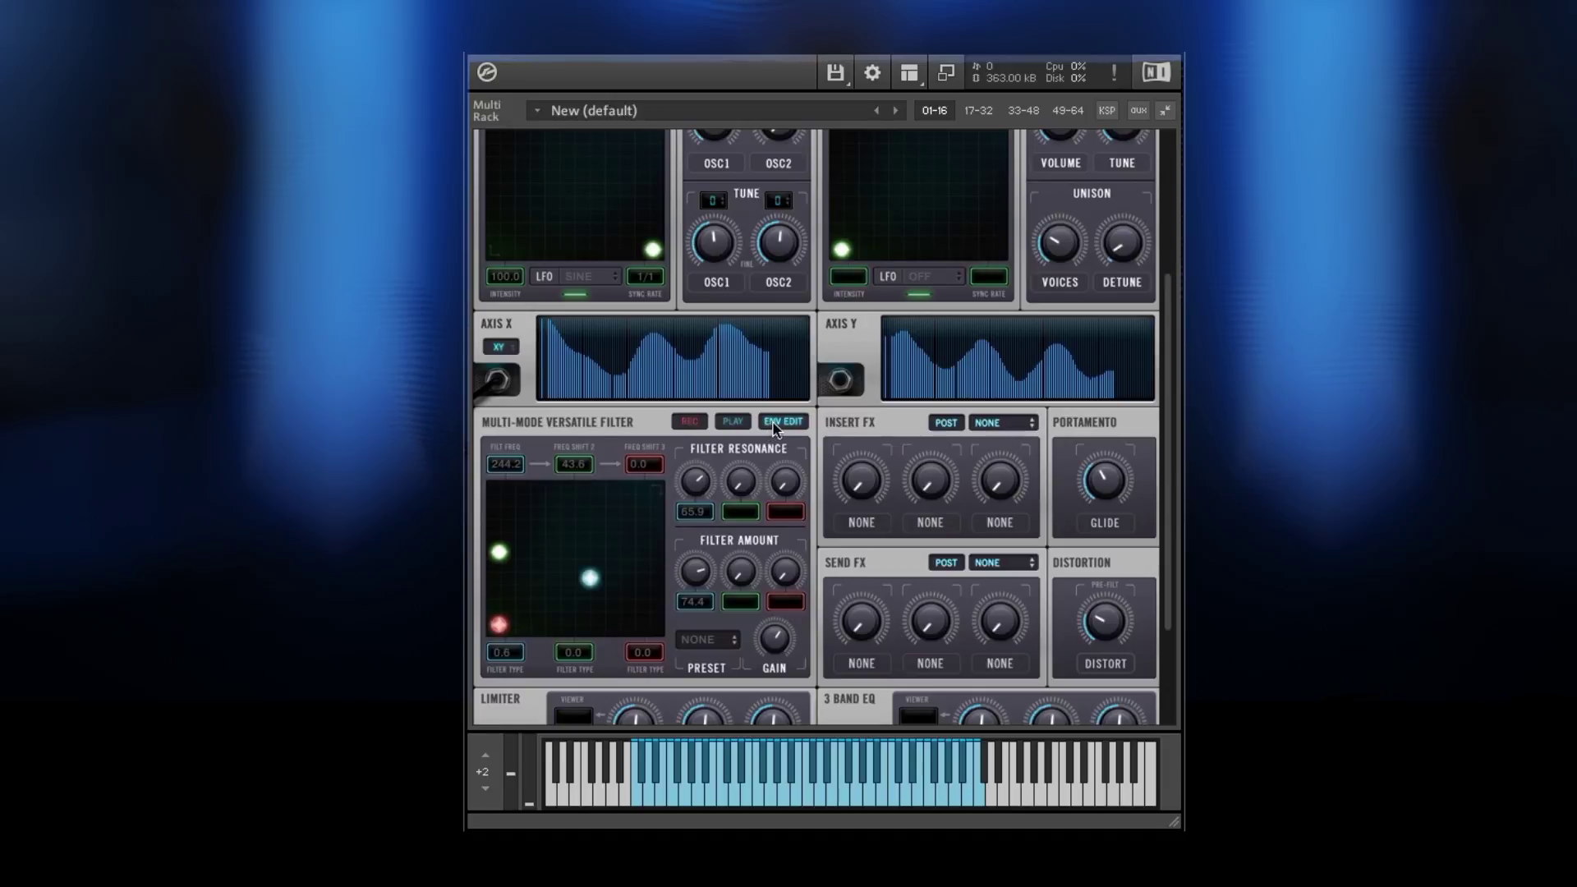
Step: Draw in the missing tails of the blue point's X and Y envelopes, and flatten the green point's Y envelope to zero
left_click_drag(780, 349, 806, 377)
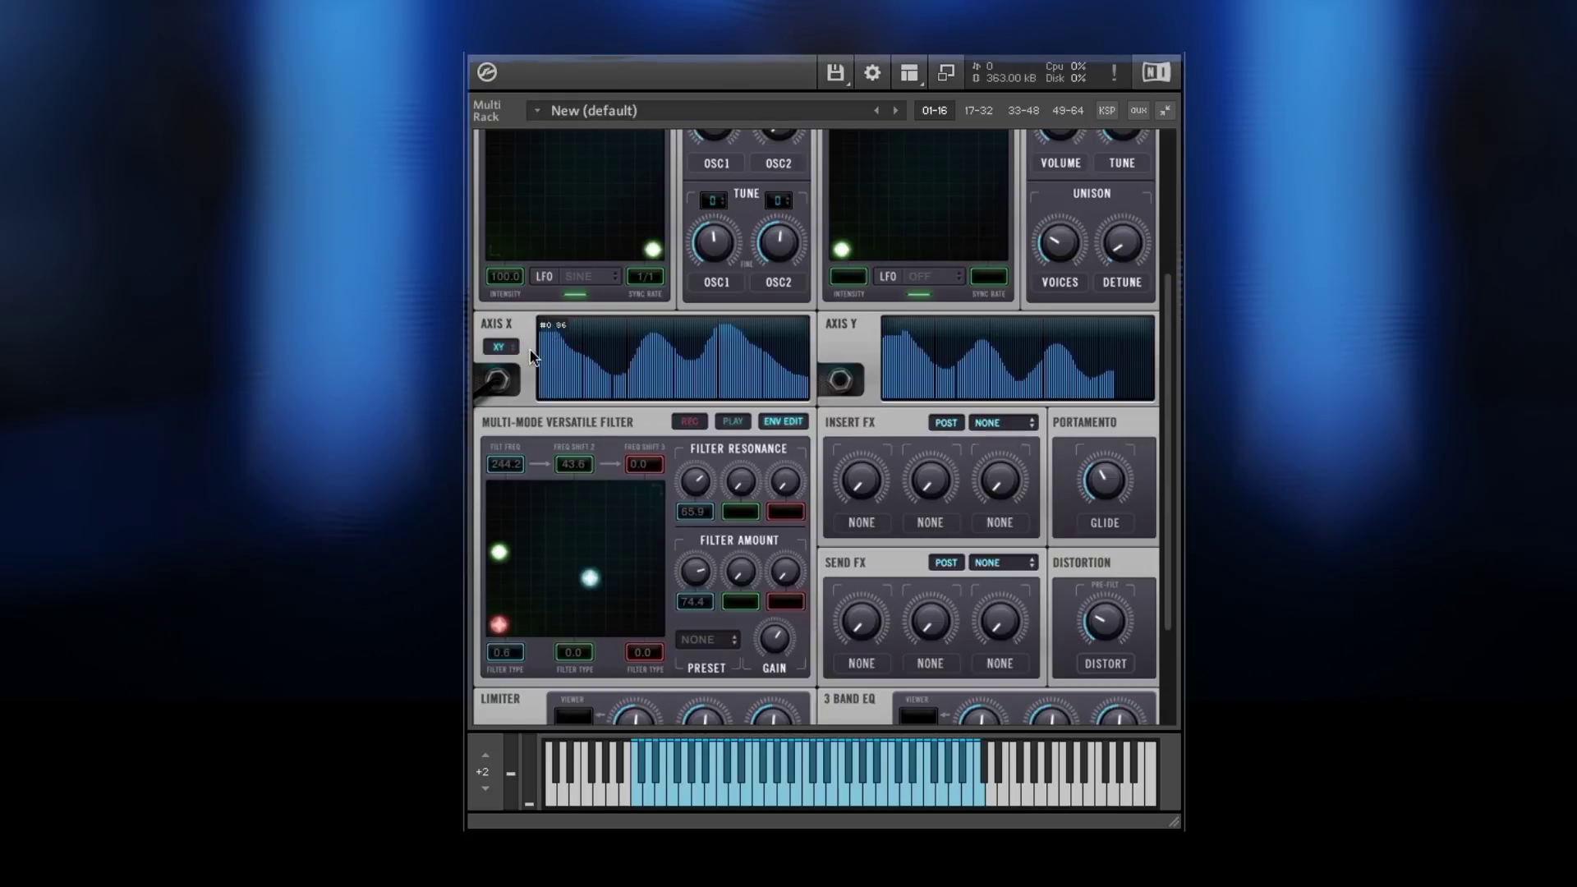
left_click_drag(1112, 380, 1166, 393)
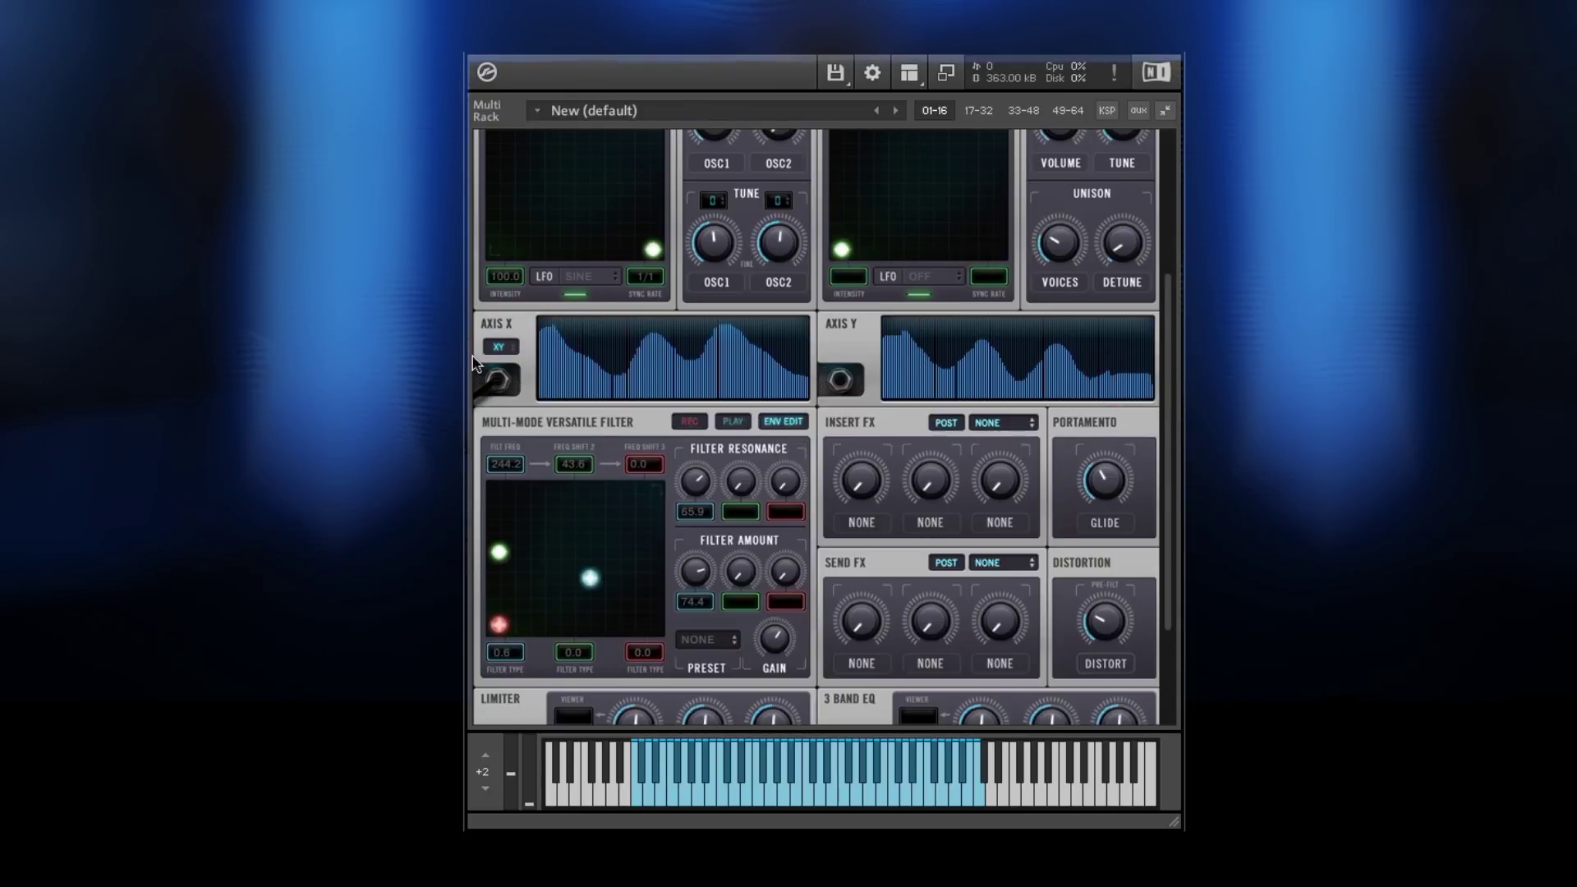
left_click(497, 347)
left_click(509, 383)
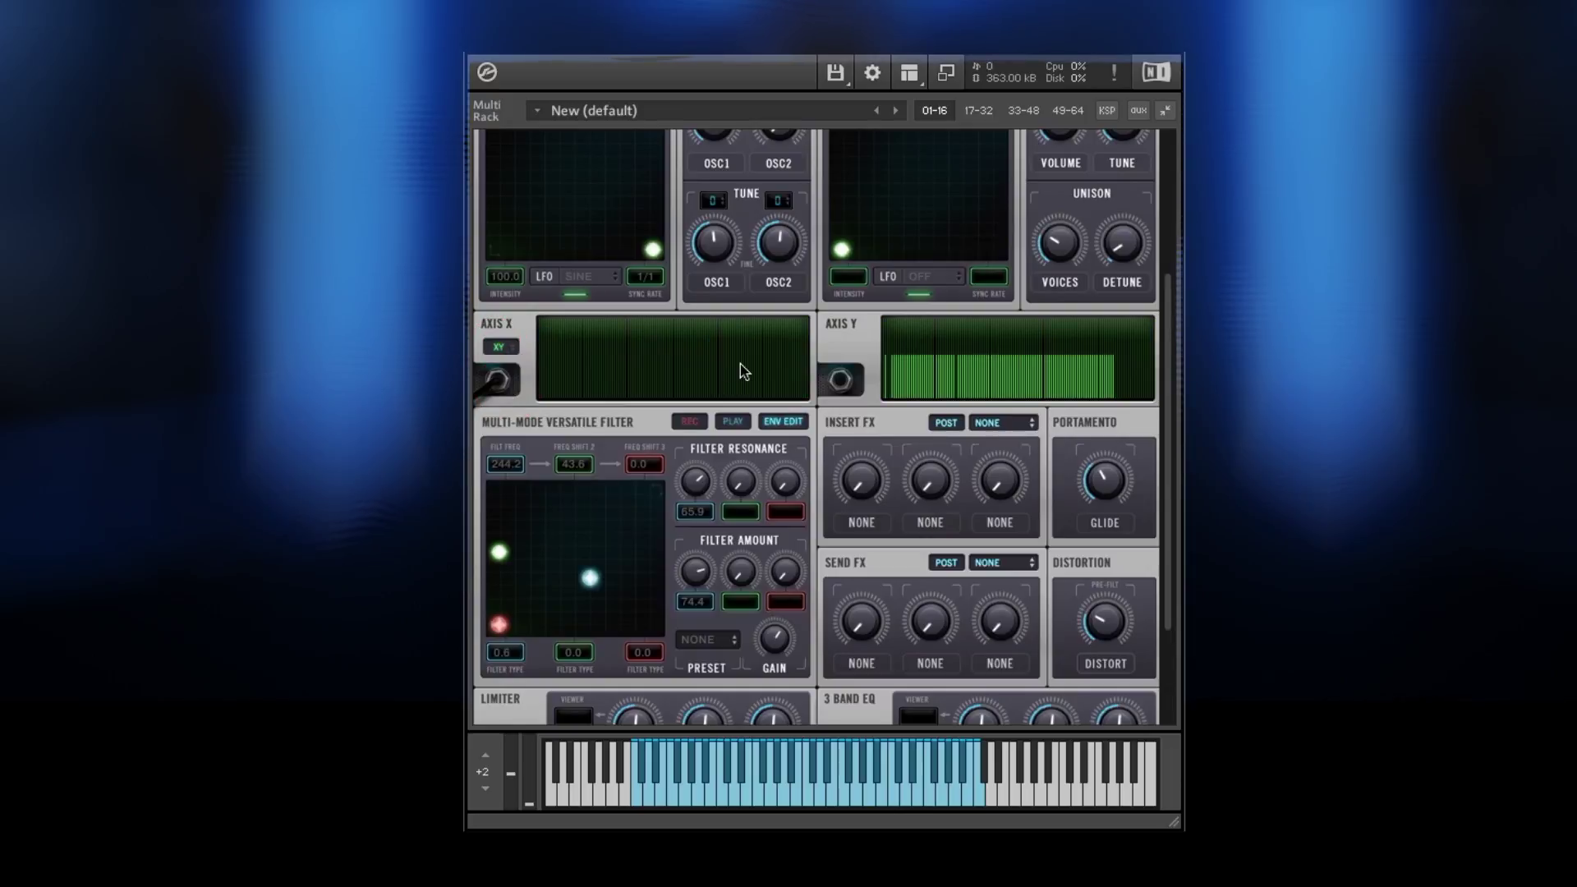
mouse_move(1129, 396)
left_mouse_down()
mouse_move(841, 422)
mouse_move(1161, 462)
left_mouse_up()
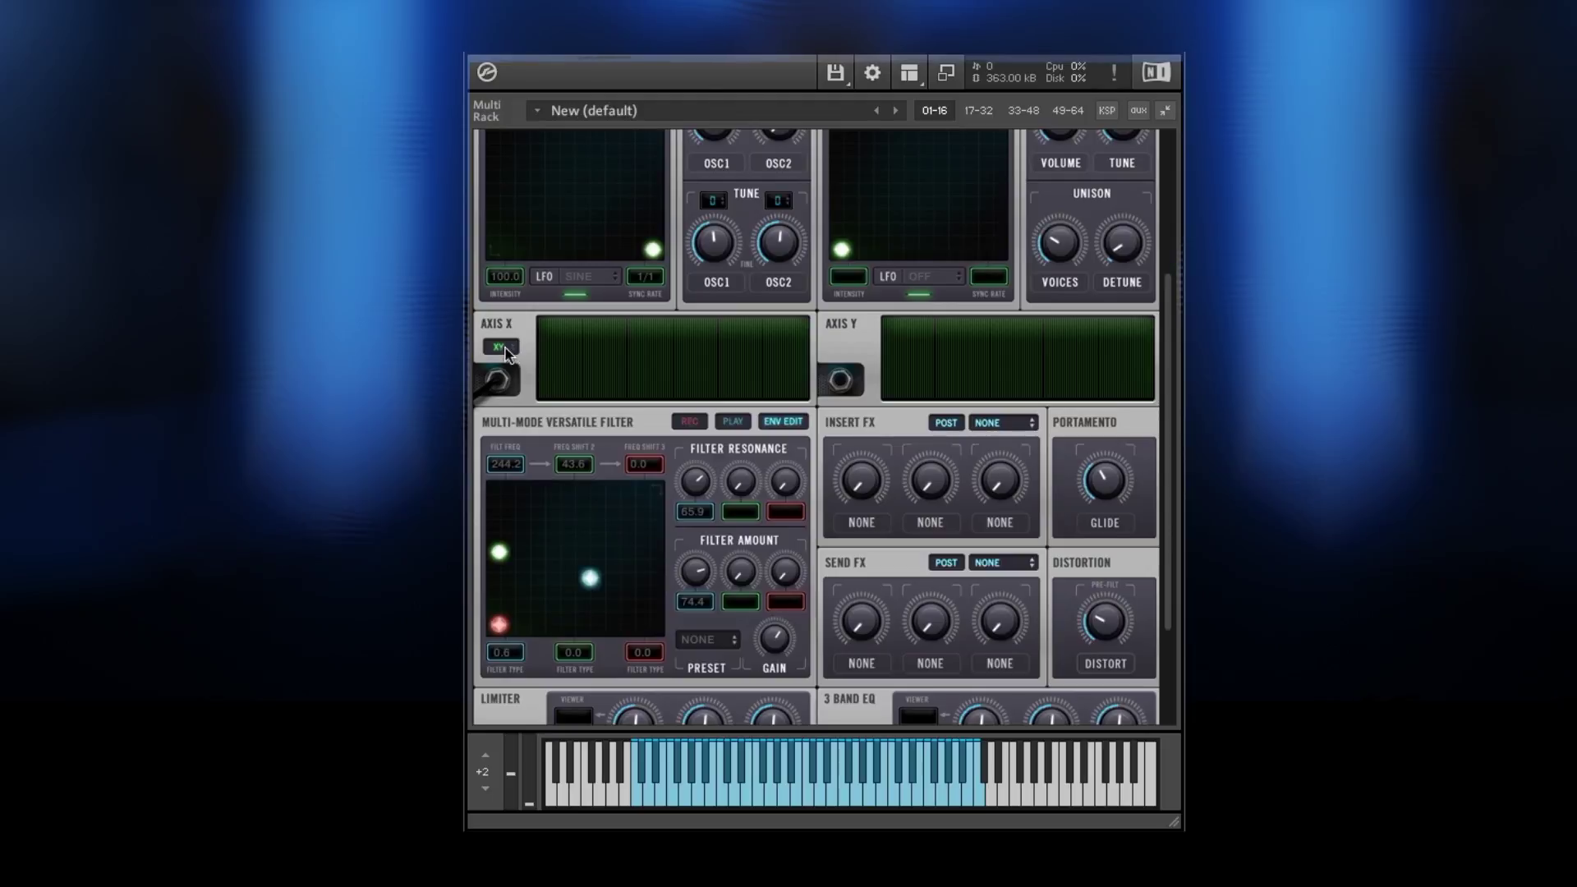
Step: Play a note to audition the recorded filter movement and return to the amp and pitch envelopes
left_click(732, 422)
left_click(809, 790)
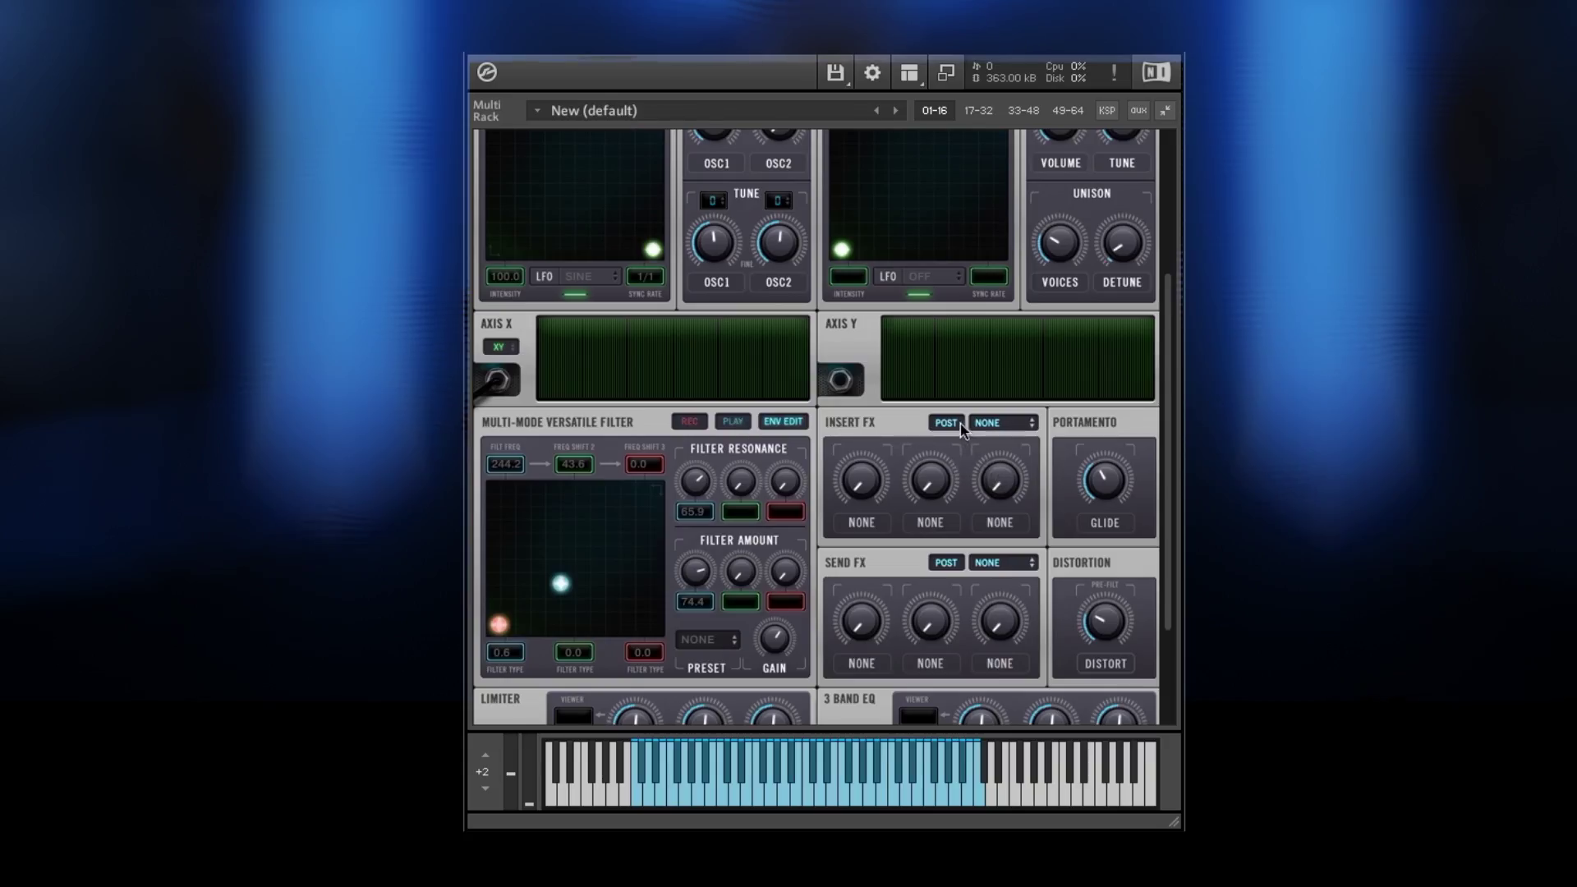
left_click(783, 421)
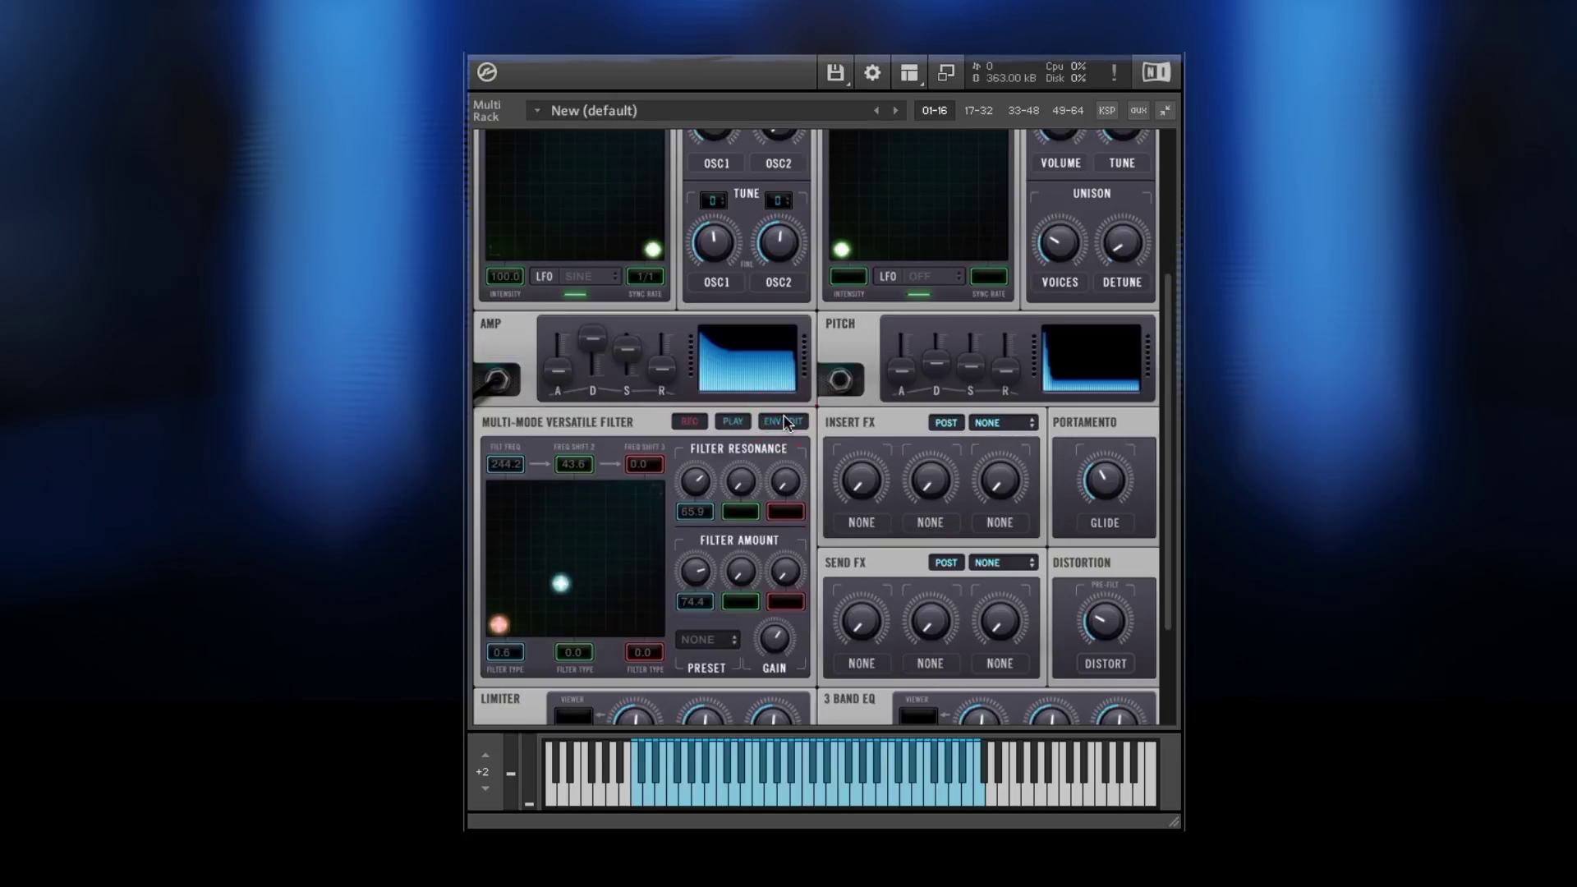
Step: Set the insert effect to REVERB, raise its size, colour and damp, and raise the first Send FX control
left_click(989, 423)
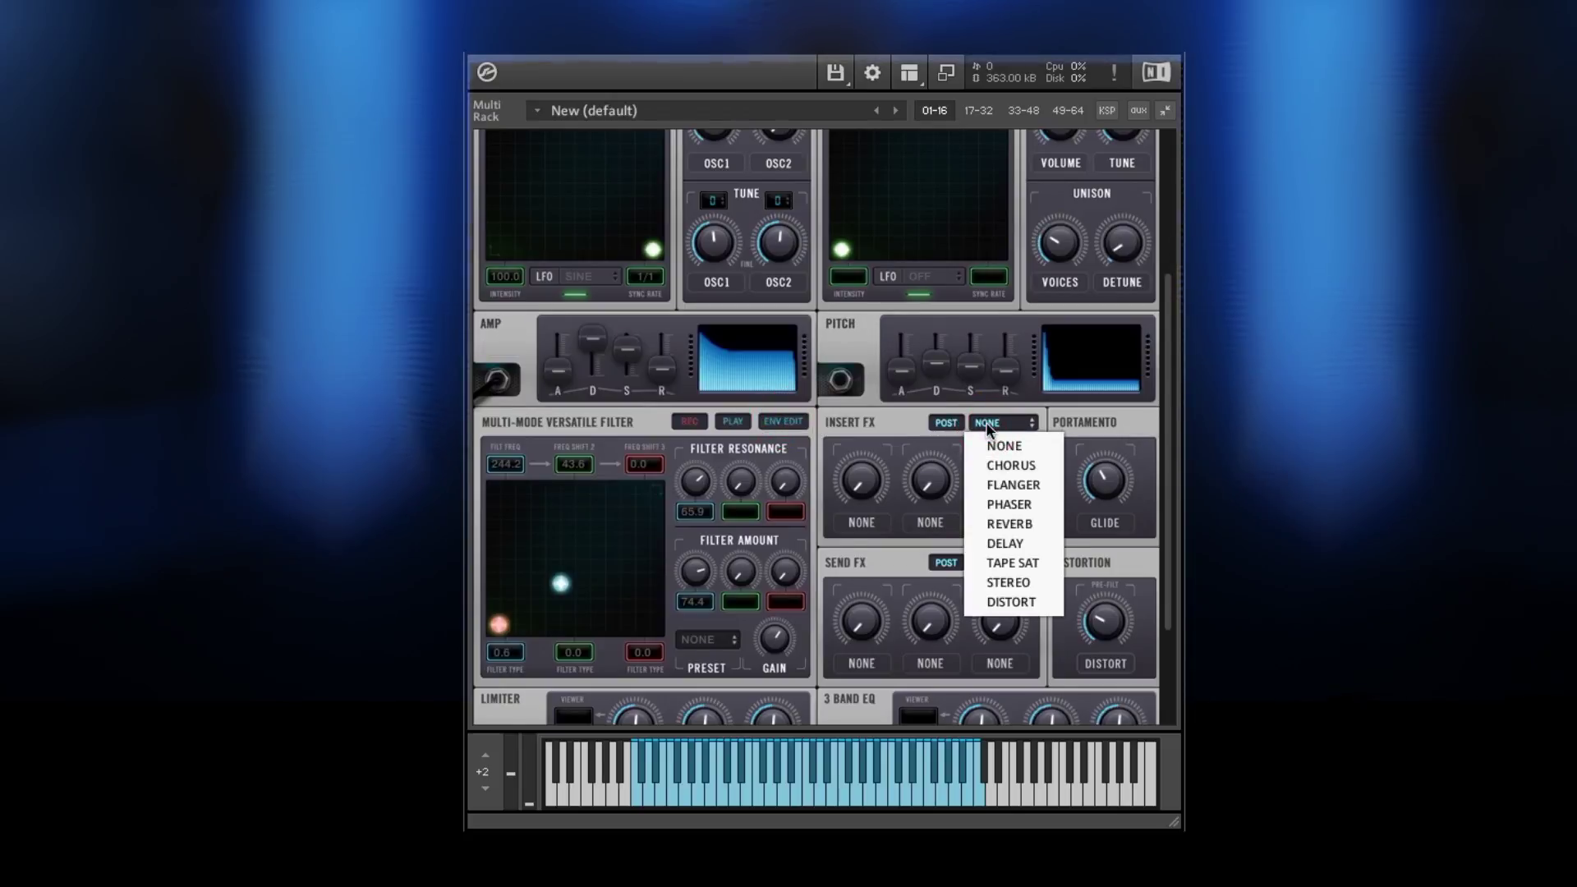
left_click(912, 422)
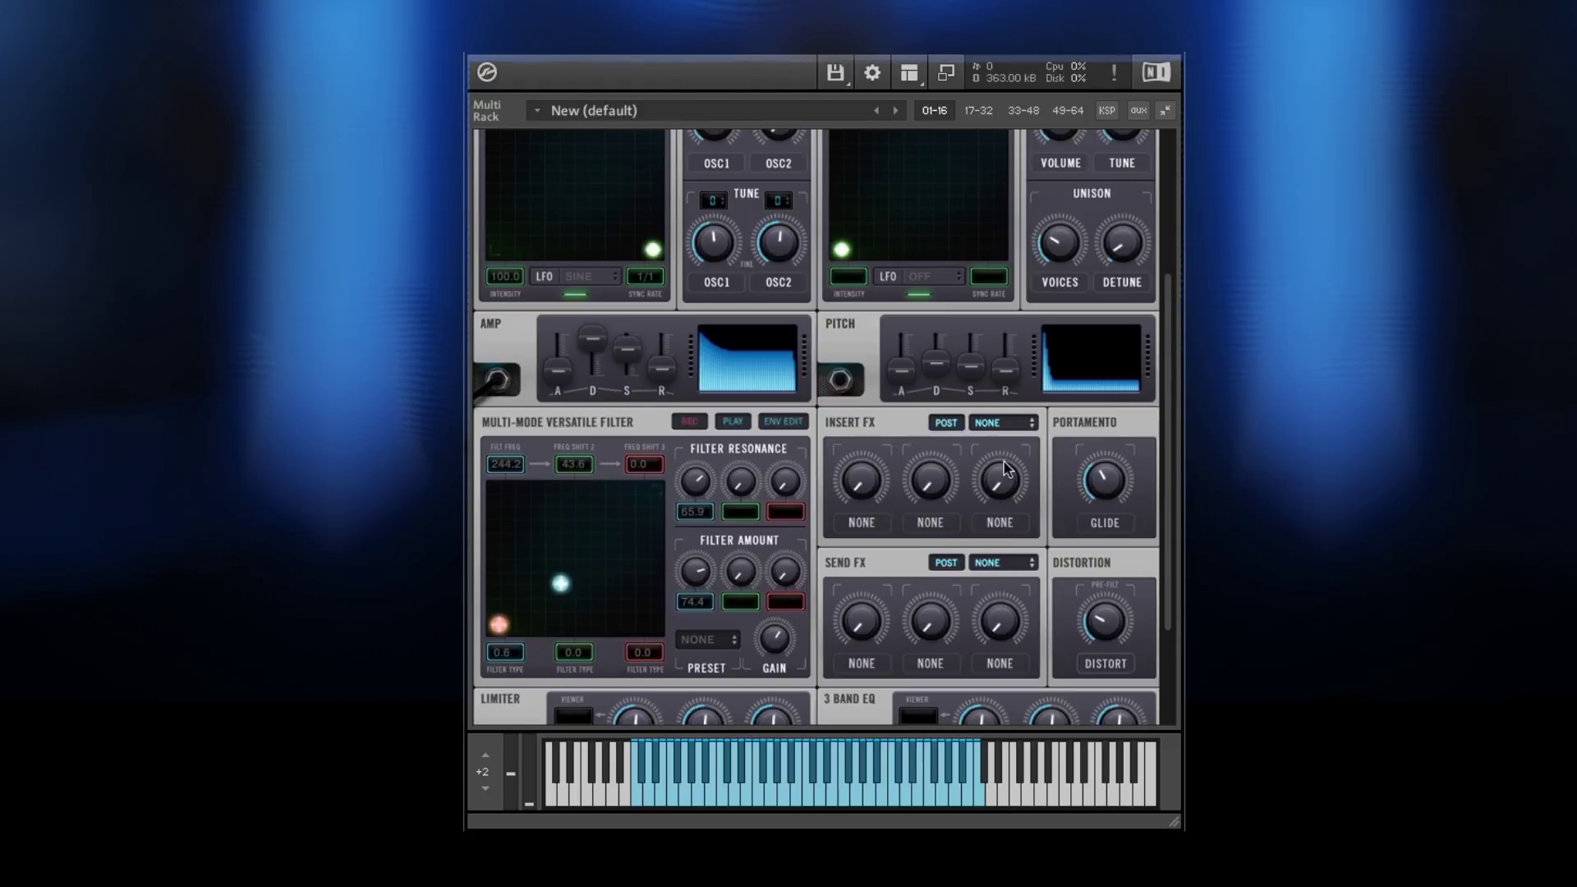
left_click(1001, 424)
left_click(1004, 525)
left_click_drag(942, 486, 871, 448)
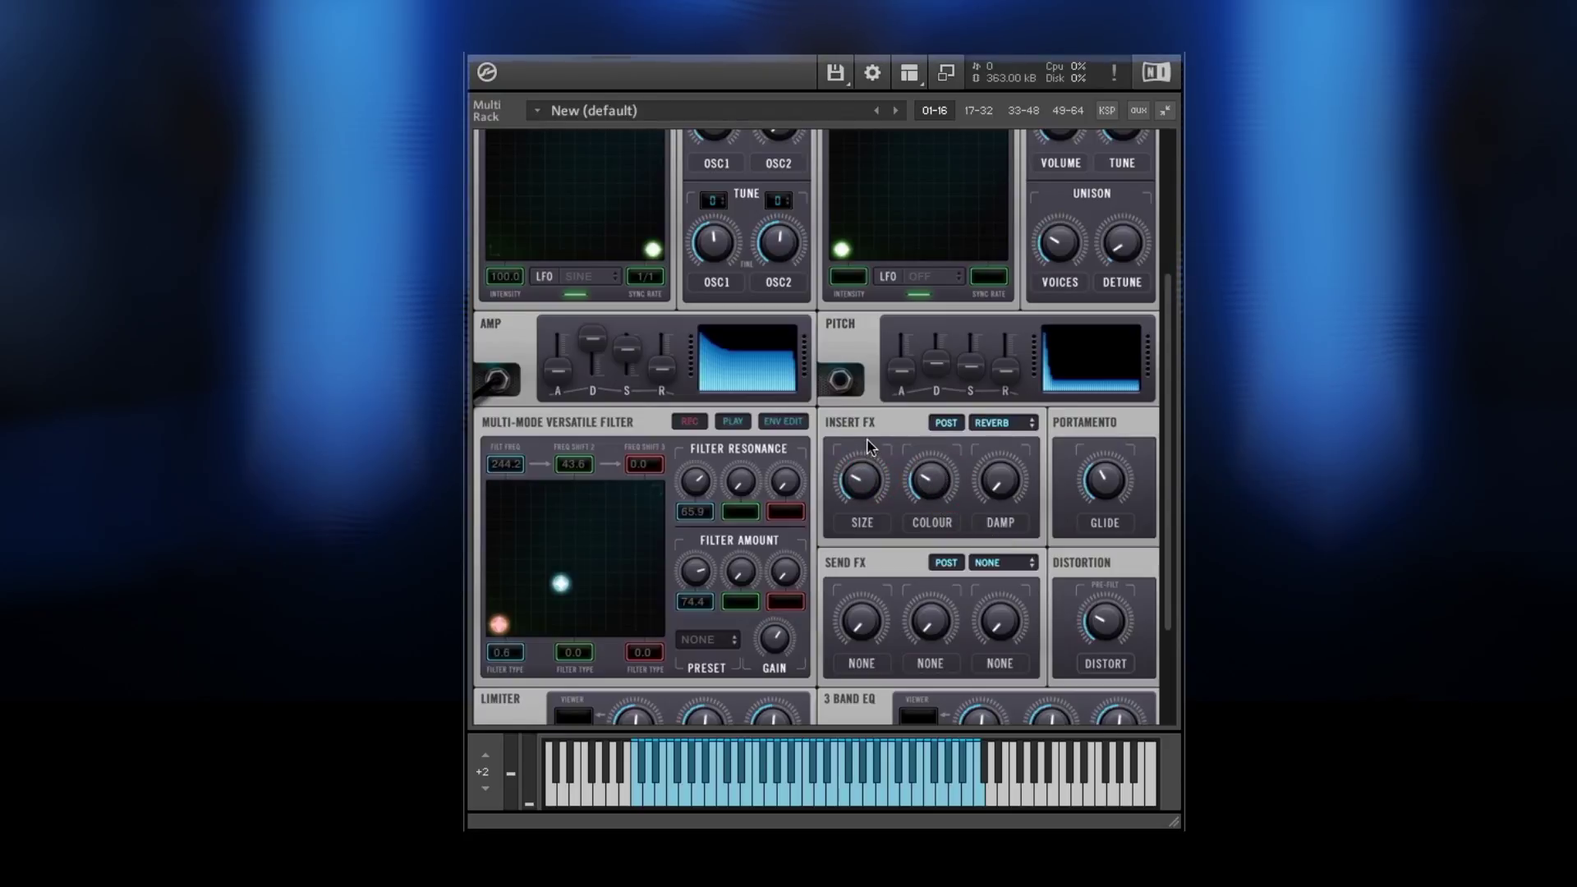
left_click_drag(1002, 486, 1001, 437)
left_click_drag(867, 622, 864, 596)
Step: Adjust the unison voices and detune amounts
left_click_drag(1167, 564, 1169, 629)
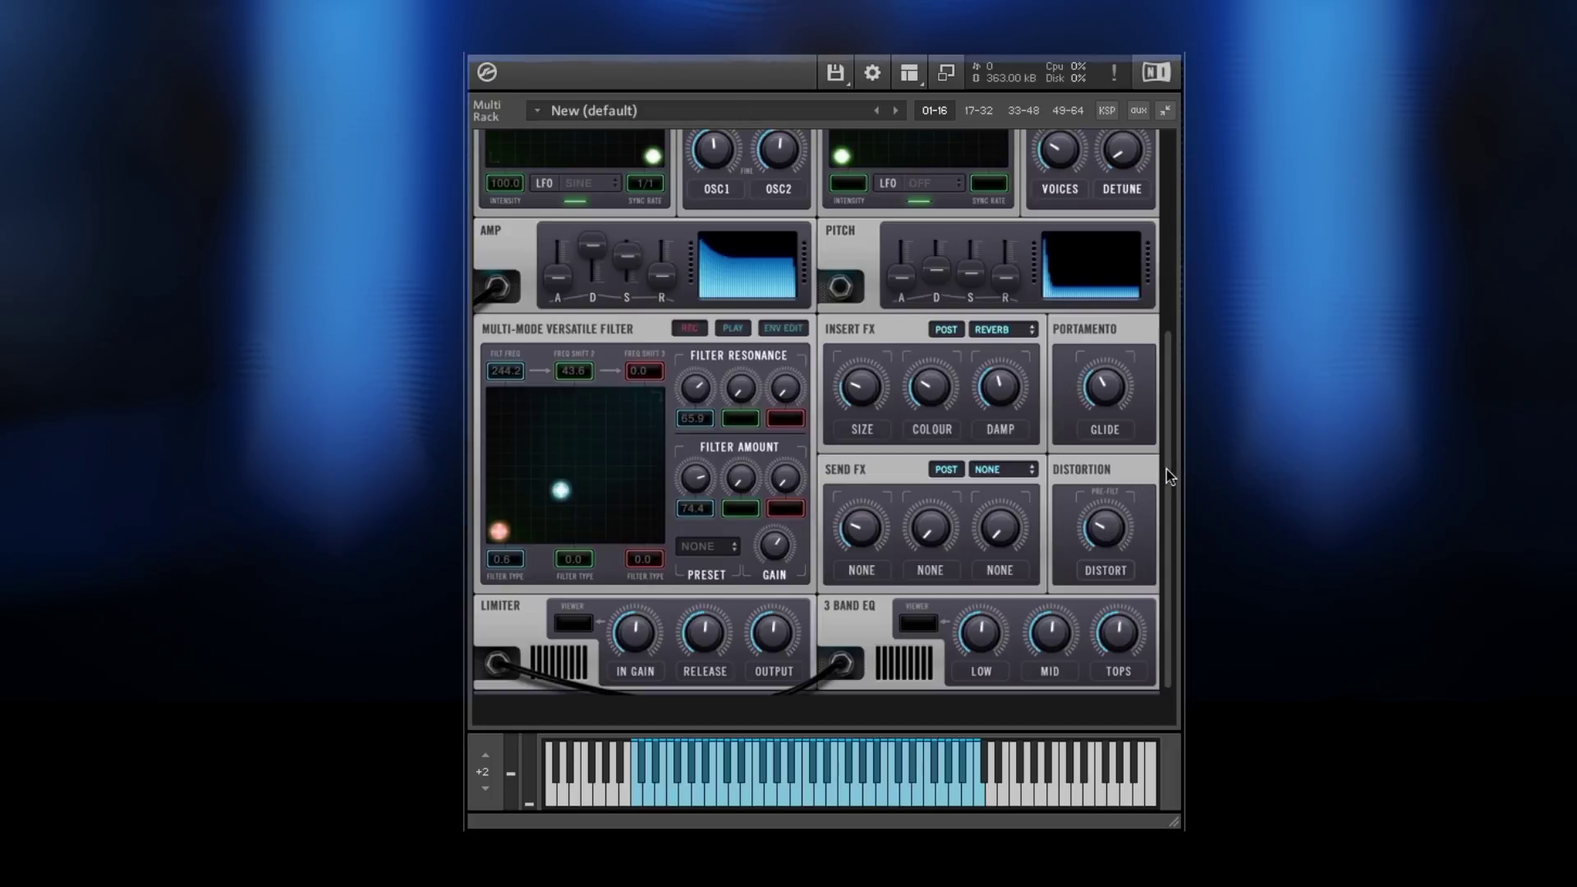
left_click_drag(1172, 476, 1167, 355)
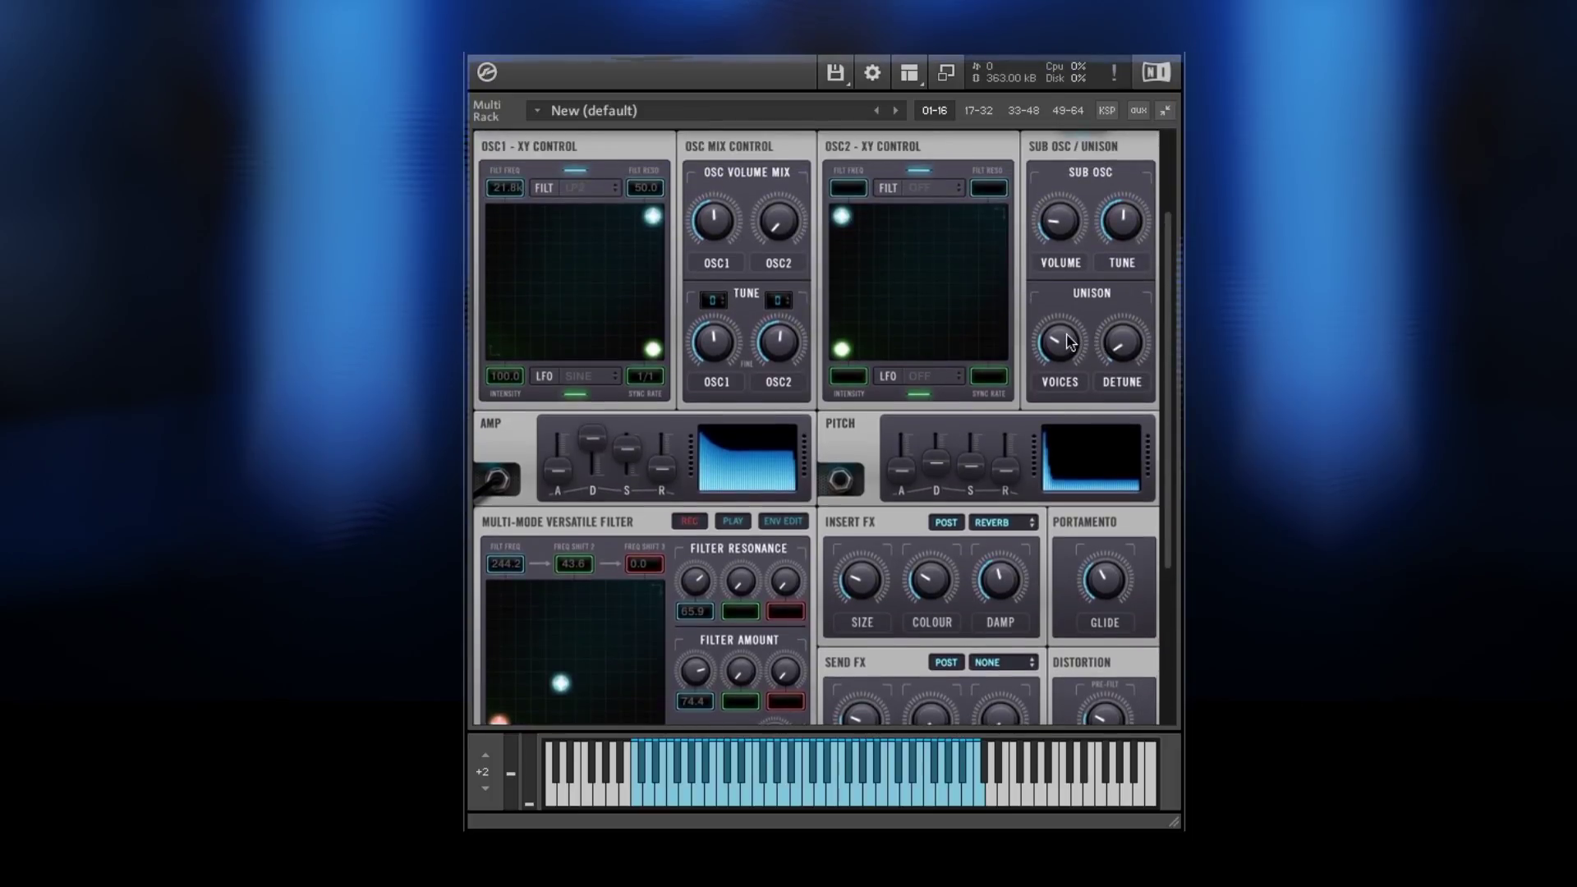
left_click_drag(1063, 362, 1063, 335)
left_click_drag(1122, 354, 1124, 351)
Step: Lower the portamento glide and set the limiter's input gain to -8.0
left_click_drag(1166, 409, 1164, 569)
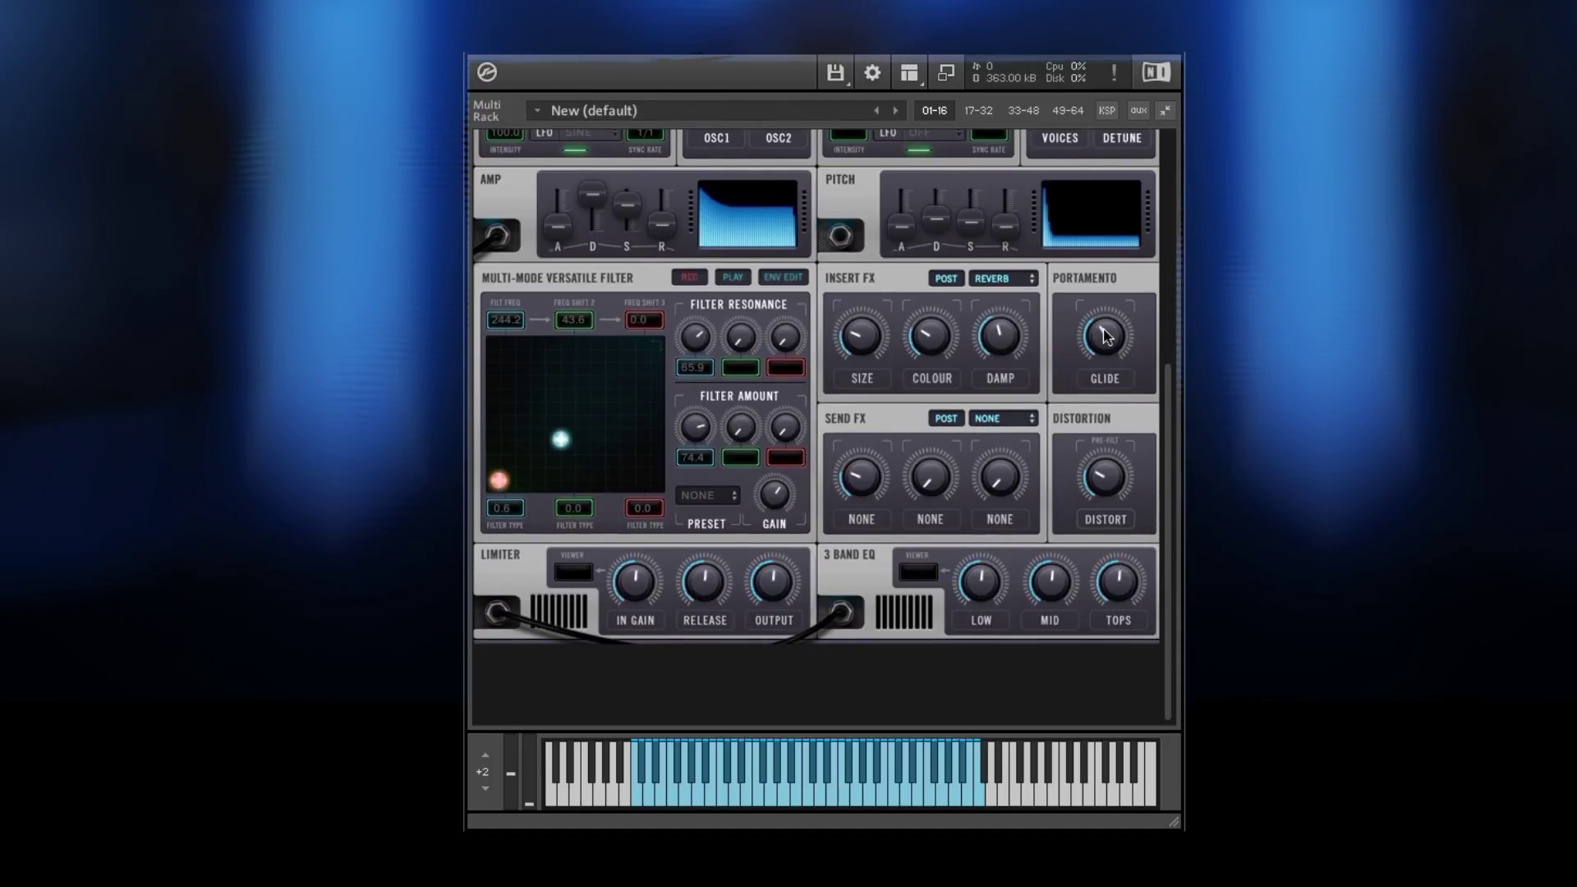
left_click_drag(1107, 341, 1101, 350)
left_click(640, 585)
left_click_drag(640, 585, 630, 600)
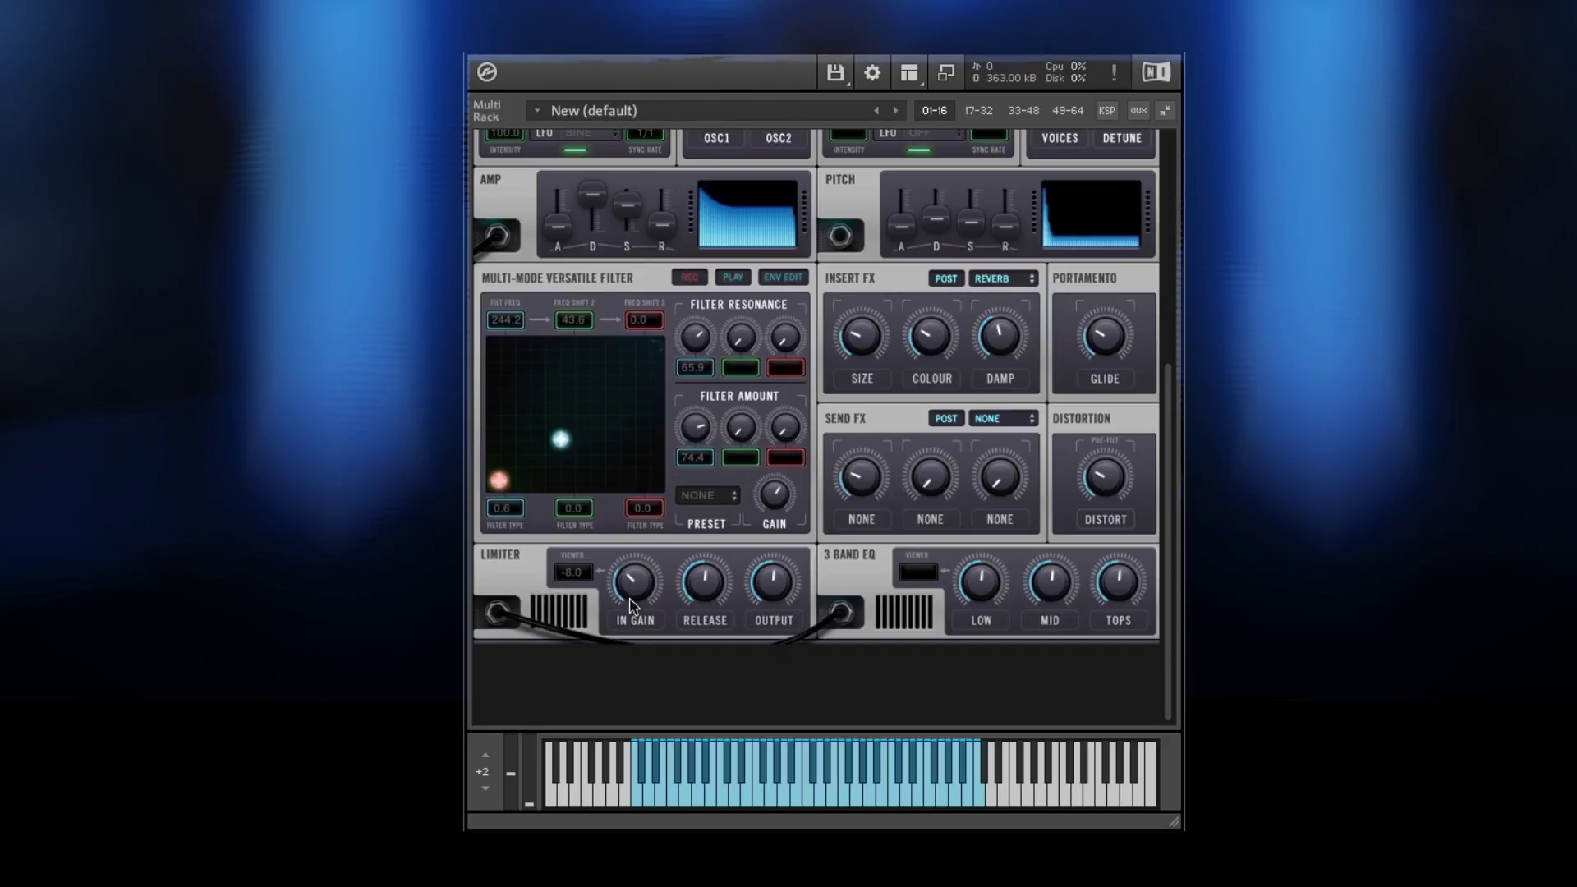